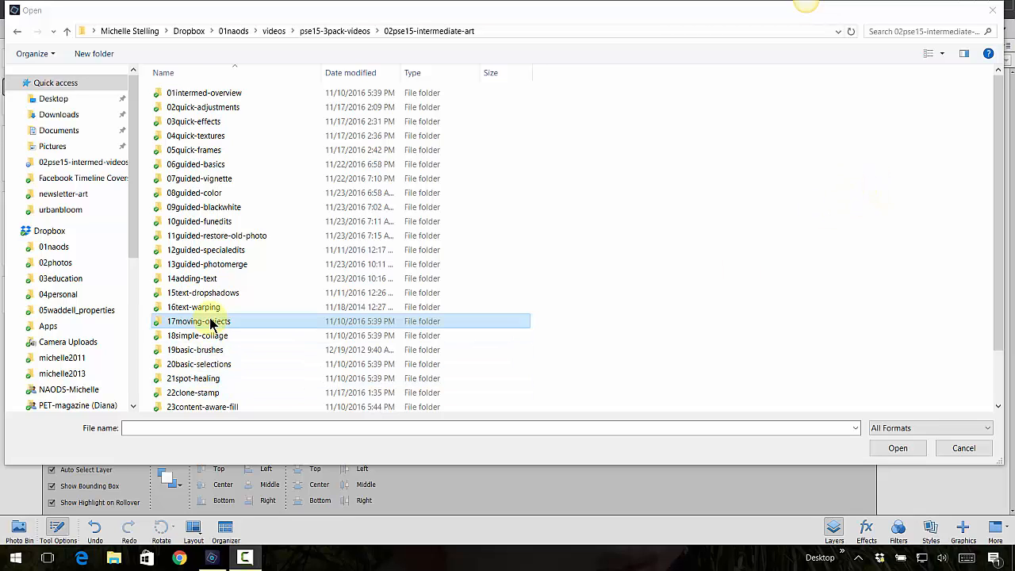
# Open the sd_monkey-business-p12 paper image from the 17moving-objects folder.
pyautogui.doubleClick(213, 321)
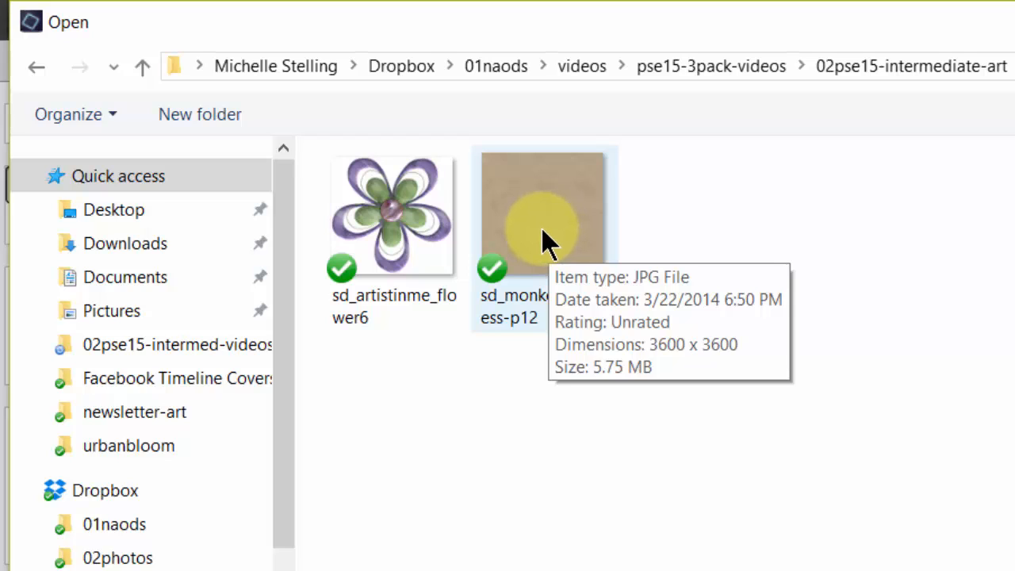
pyautogui.click(542, 228)
pyautogui.press('Return')
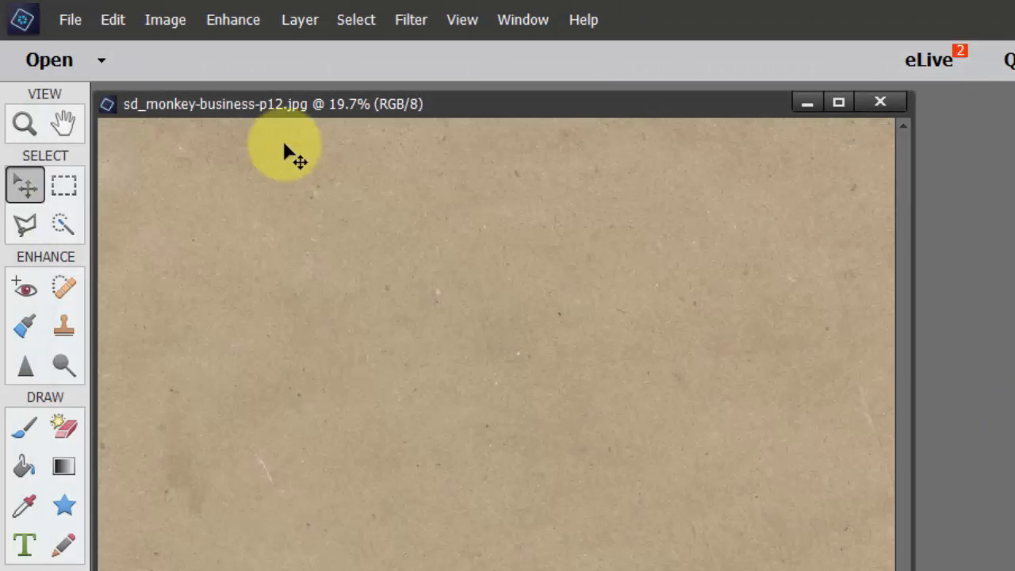
# Resize the paper image to a document width of 10 inches with proportions constrained, and widen its document window.
pyautogui.click(169, 27)
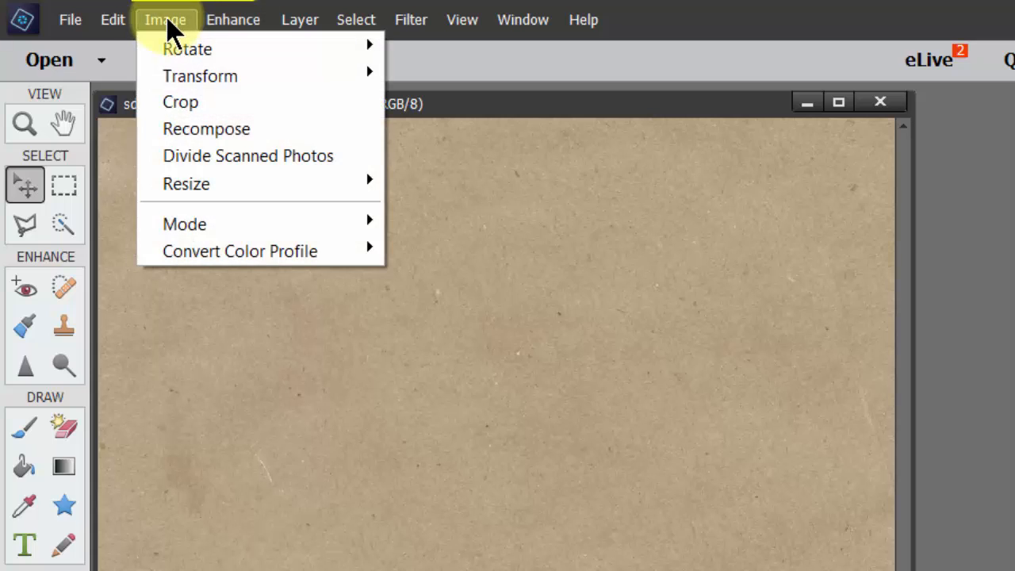
pyautogui.moveTo(167, 183)
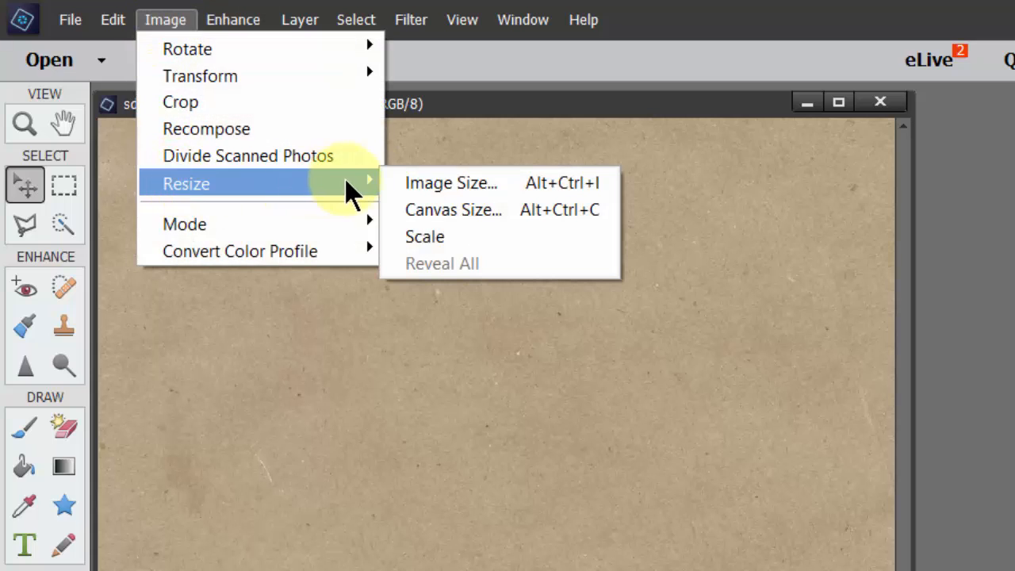
pyautogui.click(426, 195)
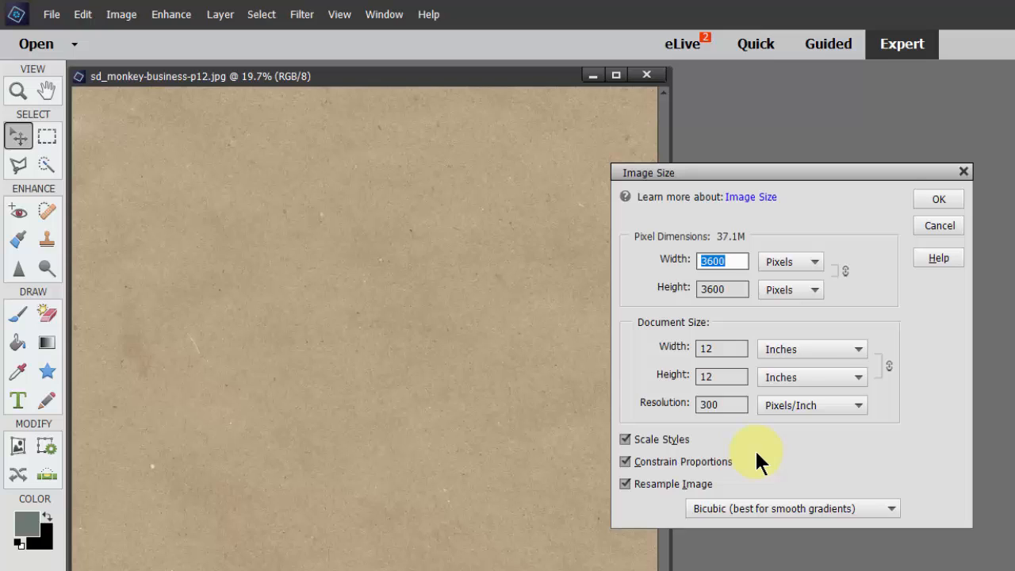
pyautogui.doubleClick(721, 349)
pyautogui.write('10')
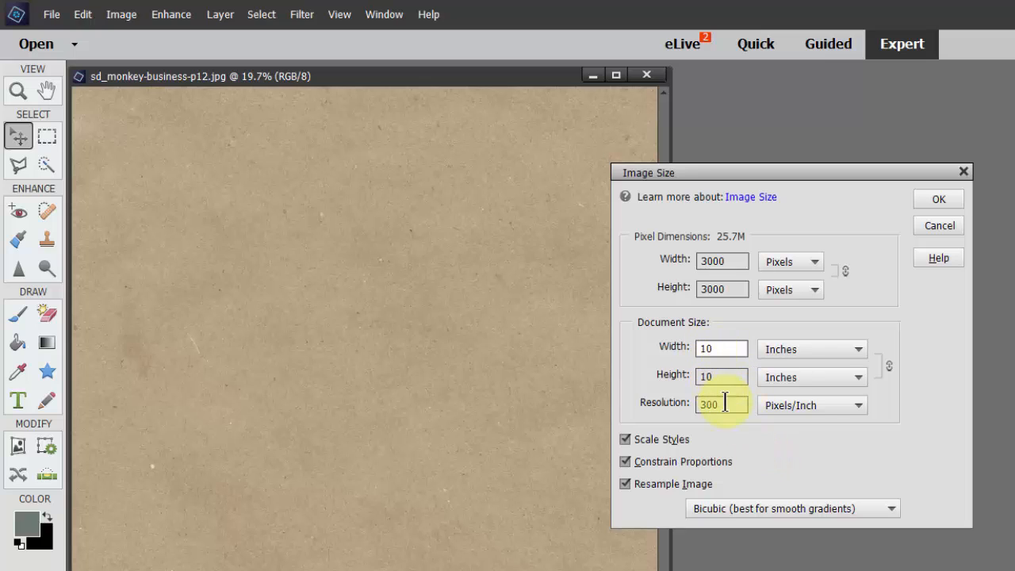
pyautogui.click(936, 200)
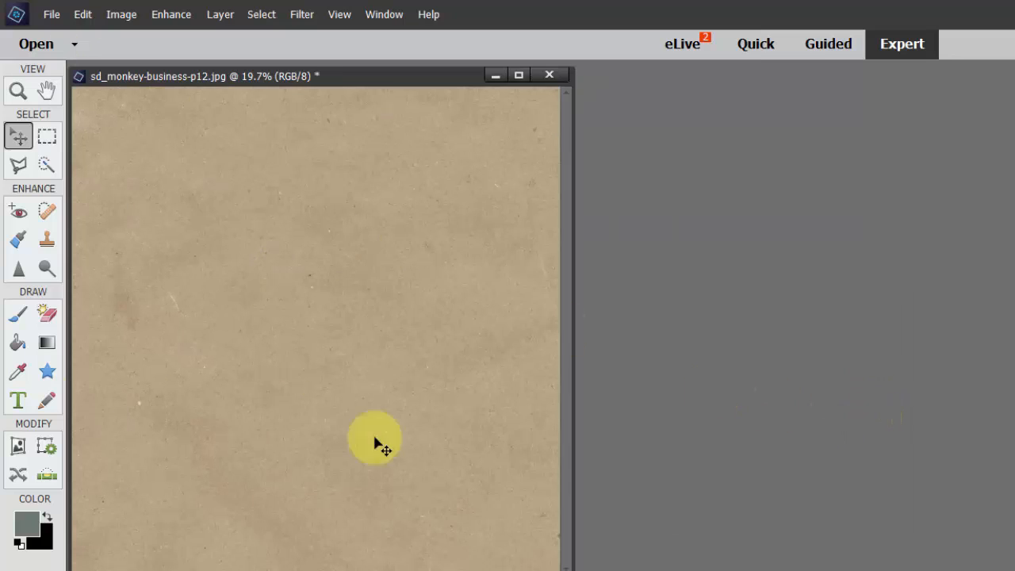
pyautogui.moveTo(572, 570); pyautogui.dragTo(946, 570)
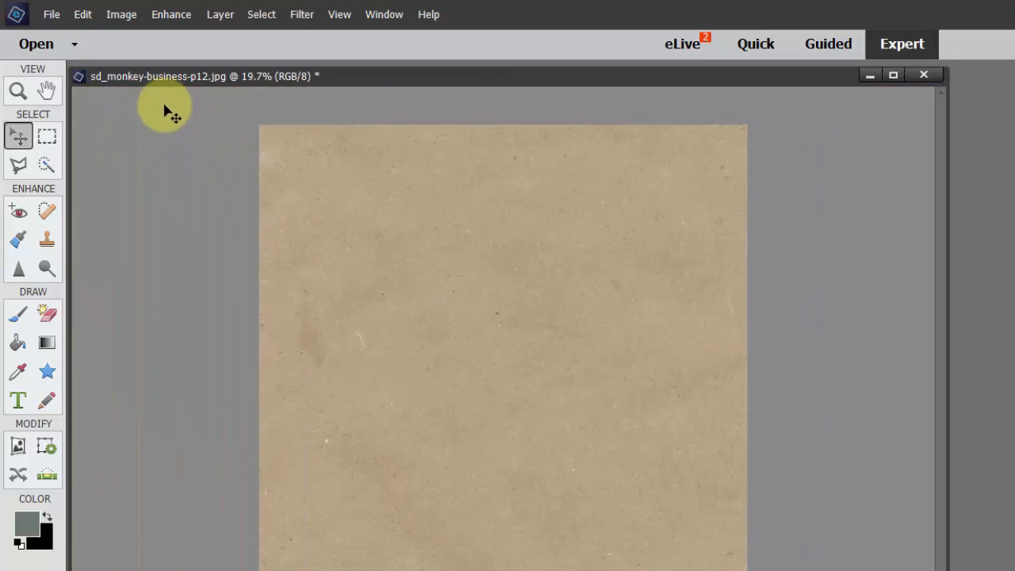
# Check the paper image's document size and resolution in the Image Size settings.
pyautogui.click(119, 15)
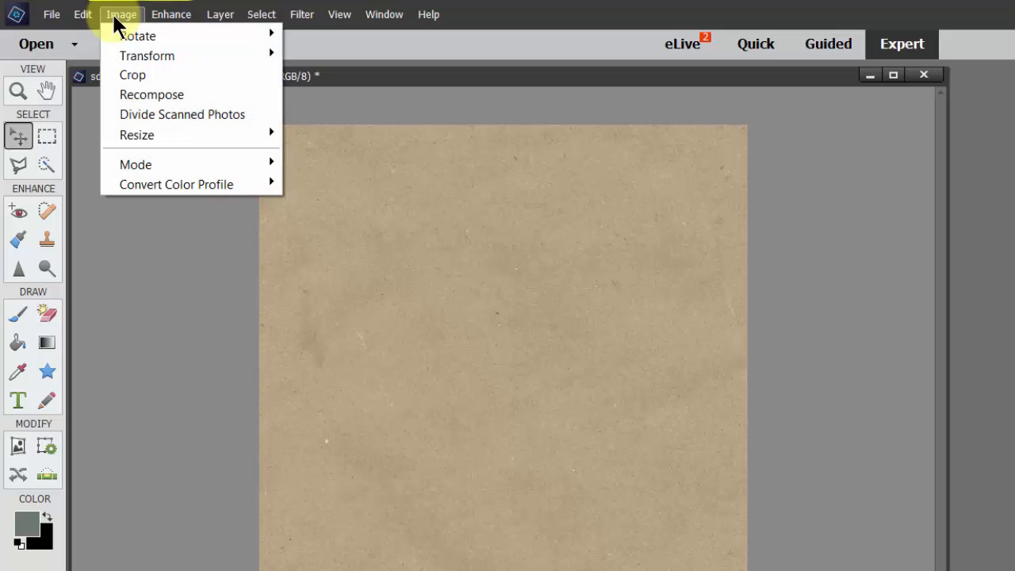
pyautogui.moveTo(136, 134)
pyautogui.click(297, 134)
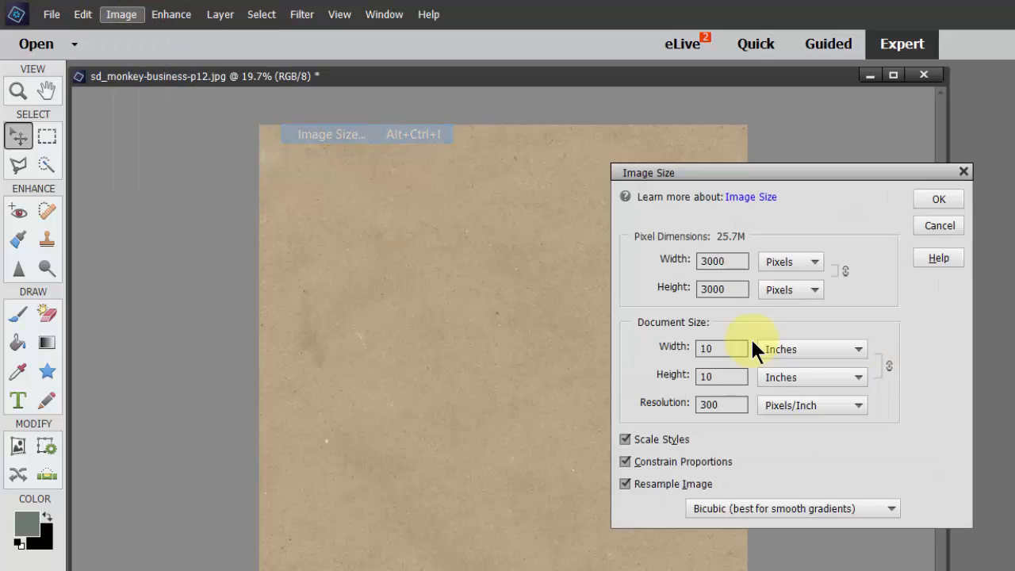
pyautogui.moveTo(698, 349); pyautogui.dragTo(705, 355)
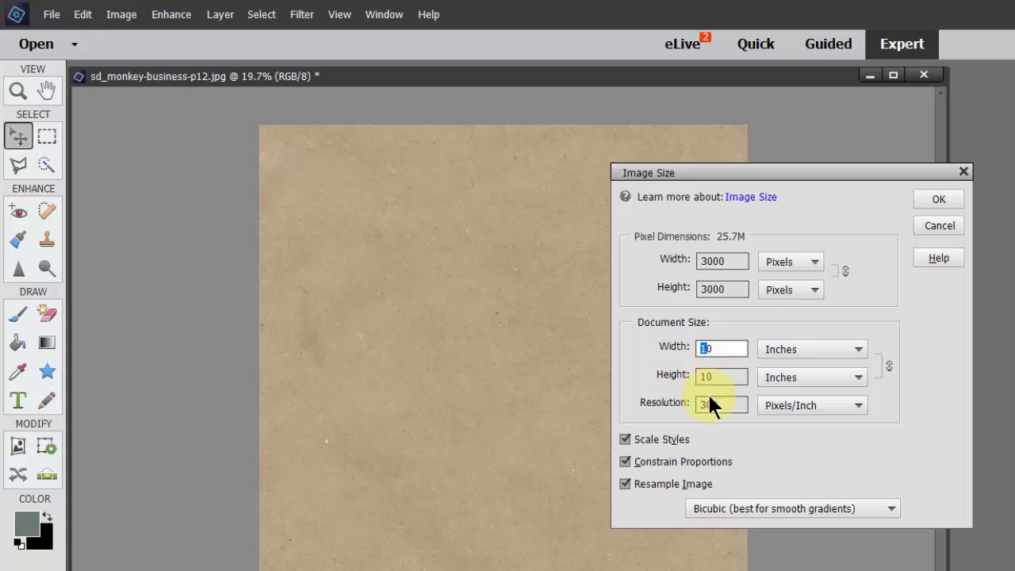
pyautogui.click(929, 205)
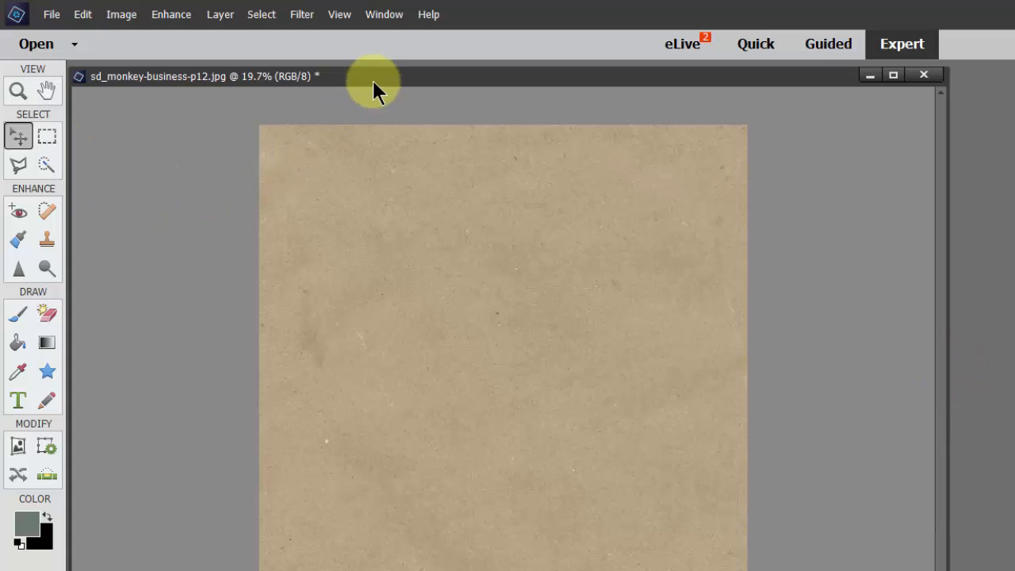
# Place the sd_artistinme_flower6 image onto the paper document and commit the placement at its default size.
pyautogui.moveTo(374, 82); pyautogui.dragTo(648, 89)
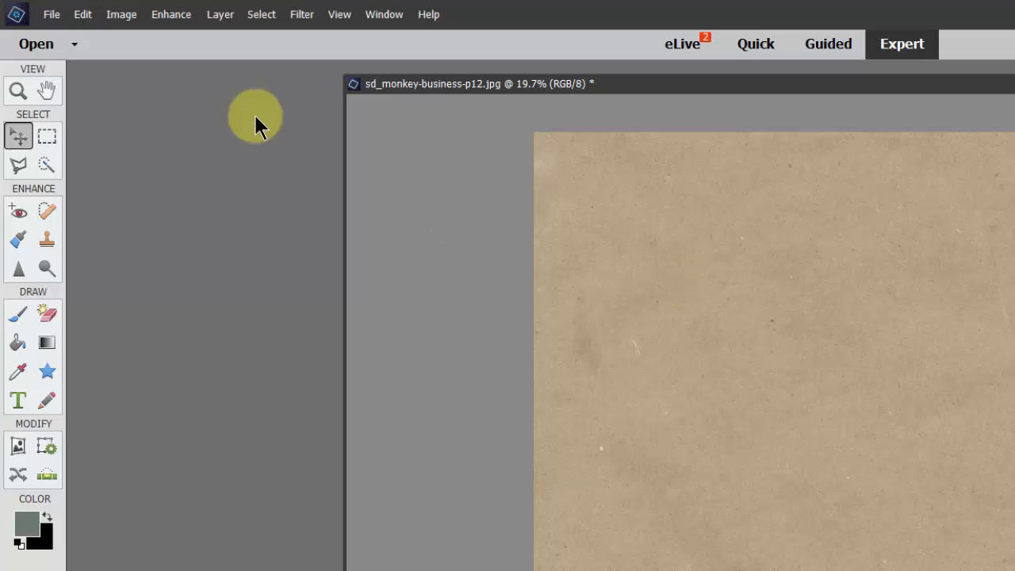
pyautogui.click(51, 14)
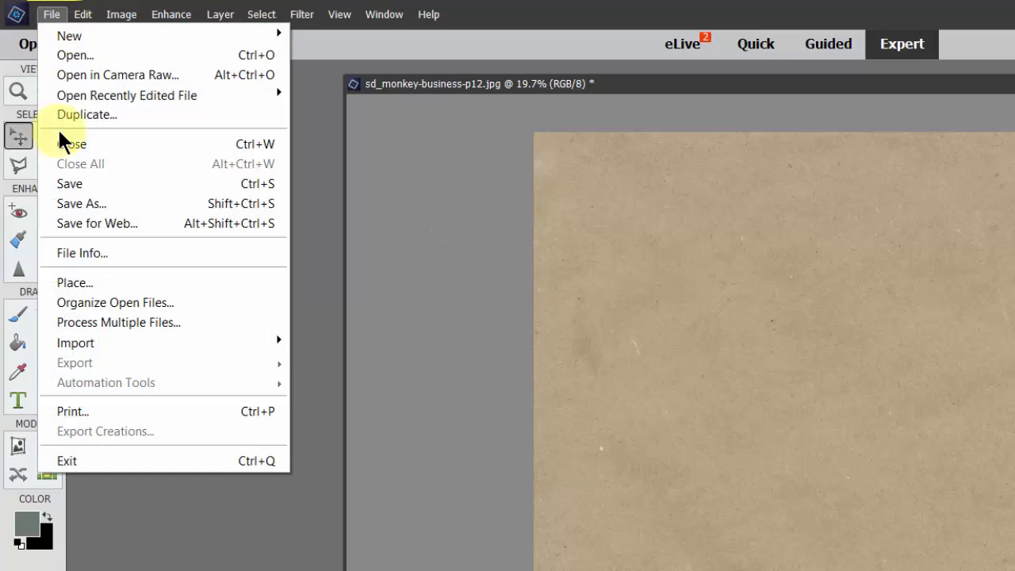
pyautogui.click(79, 282)
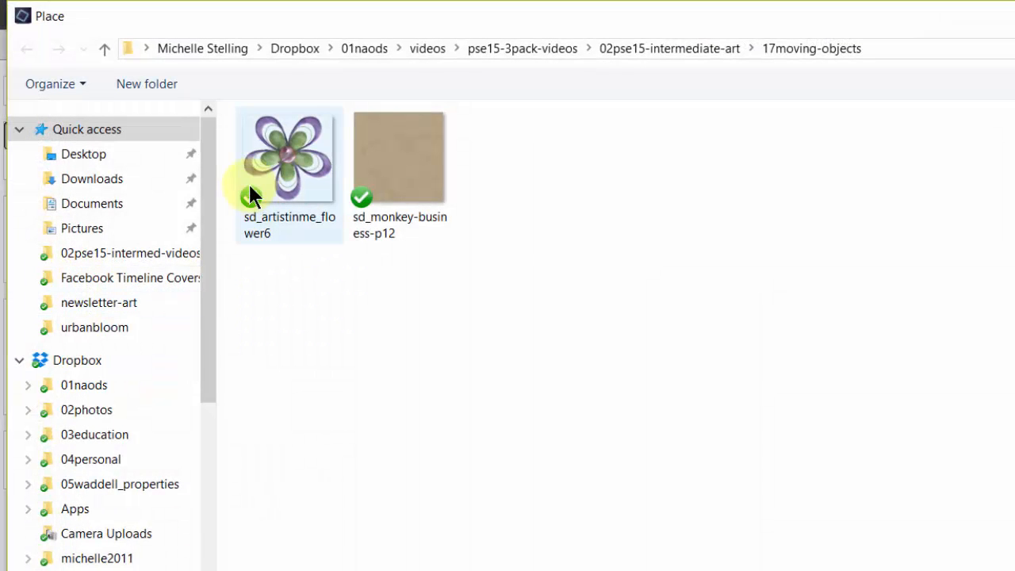
pyautogui.click(291, 165)
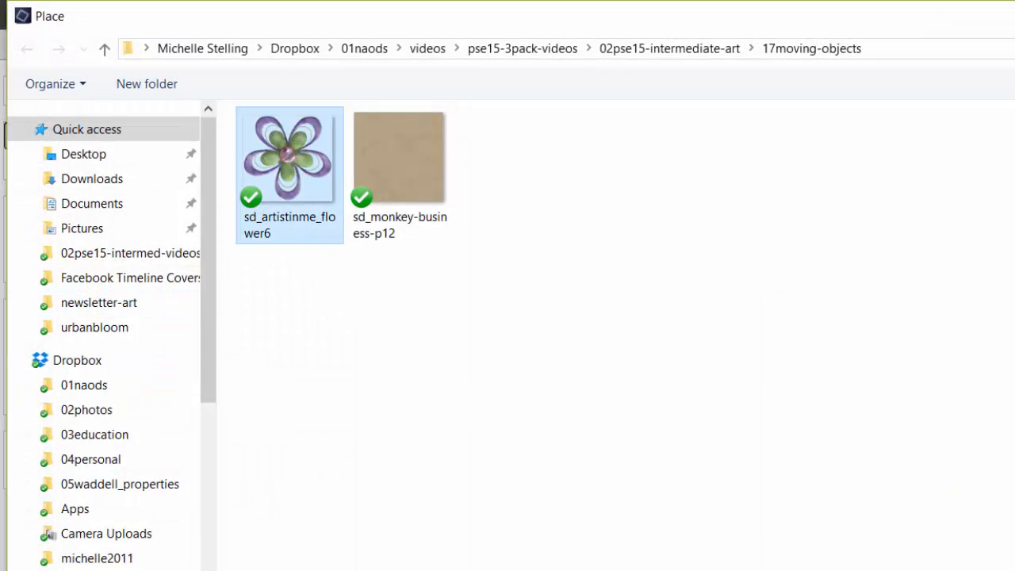
pyautogui.press('Return')
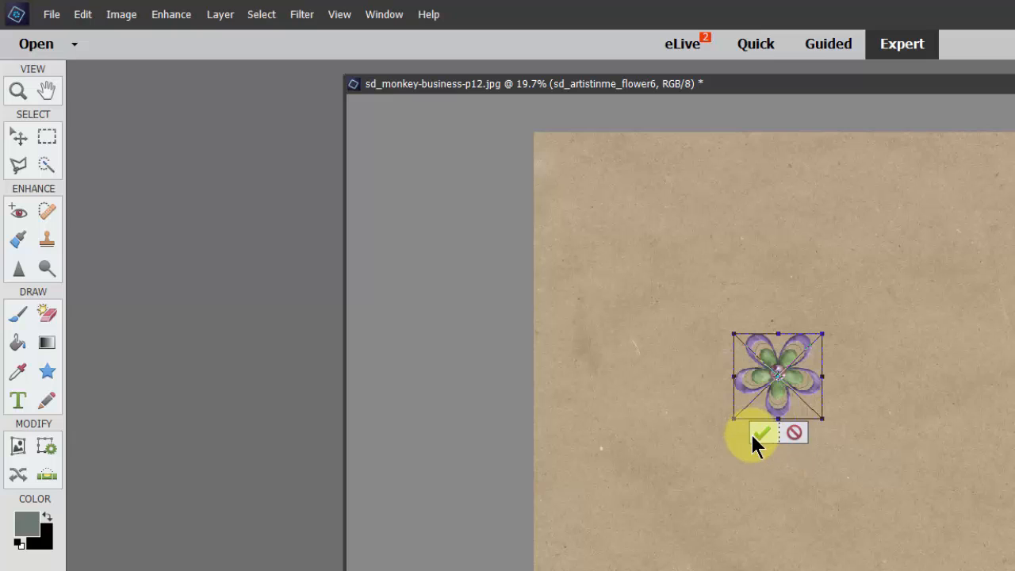
pyautogui.click(762, 433)
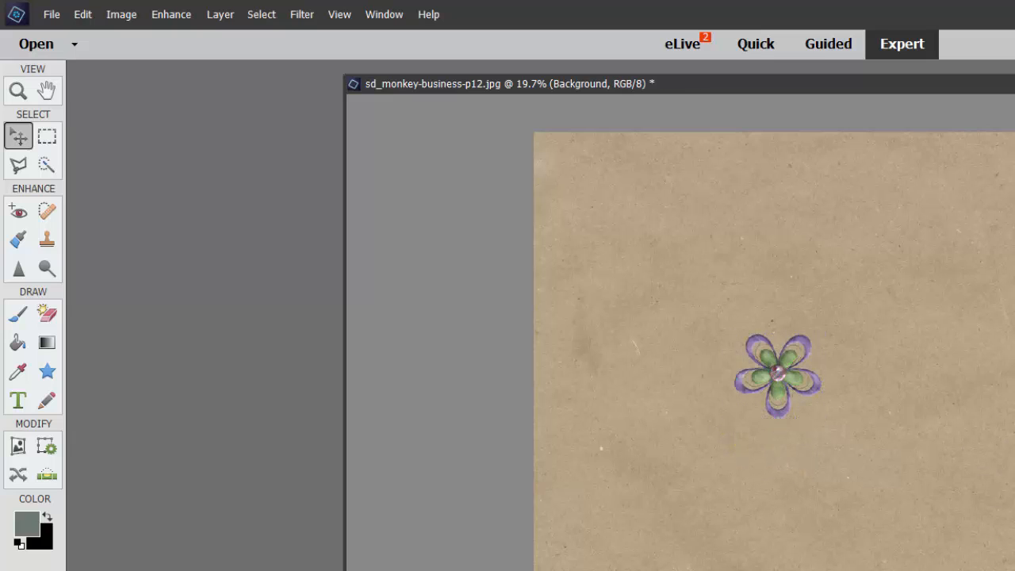
# Move the placed flower around the paper, ending near the paper's upper-right corner.
pyautogui.moveTo(769, 396); pyautogui.dragTo(619, 223)
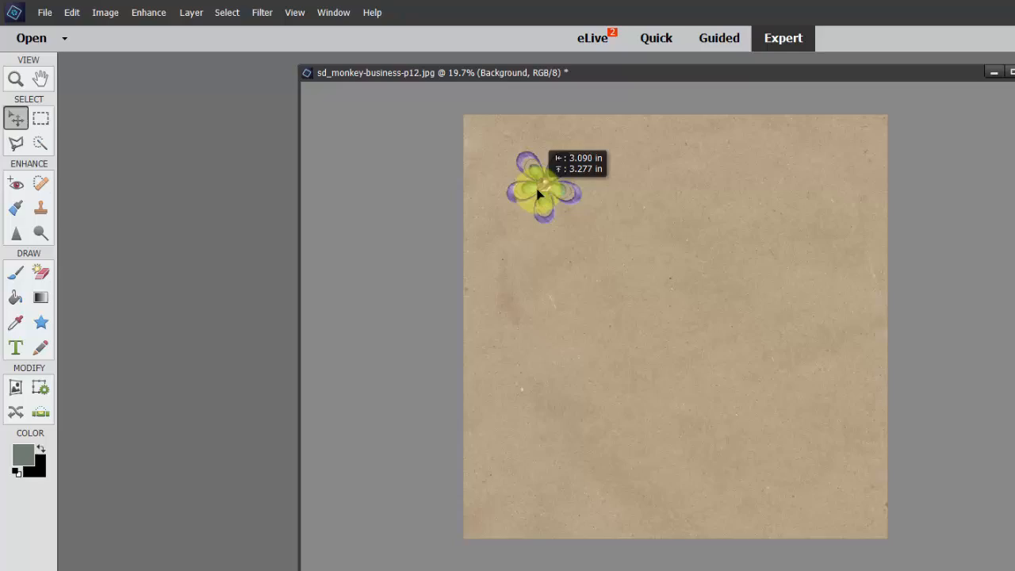
pyautogui.moveTo(537, 194); pyautogui.dragTo(538, 195)
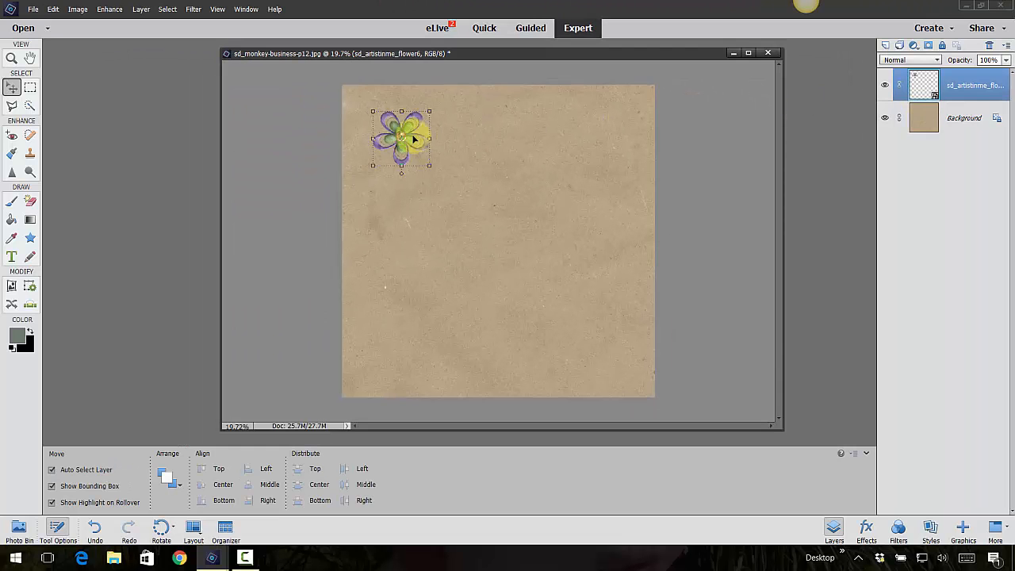
pyautogui.moveTo(413, 139); pyautogui.dragTo(602, 136)
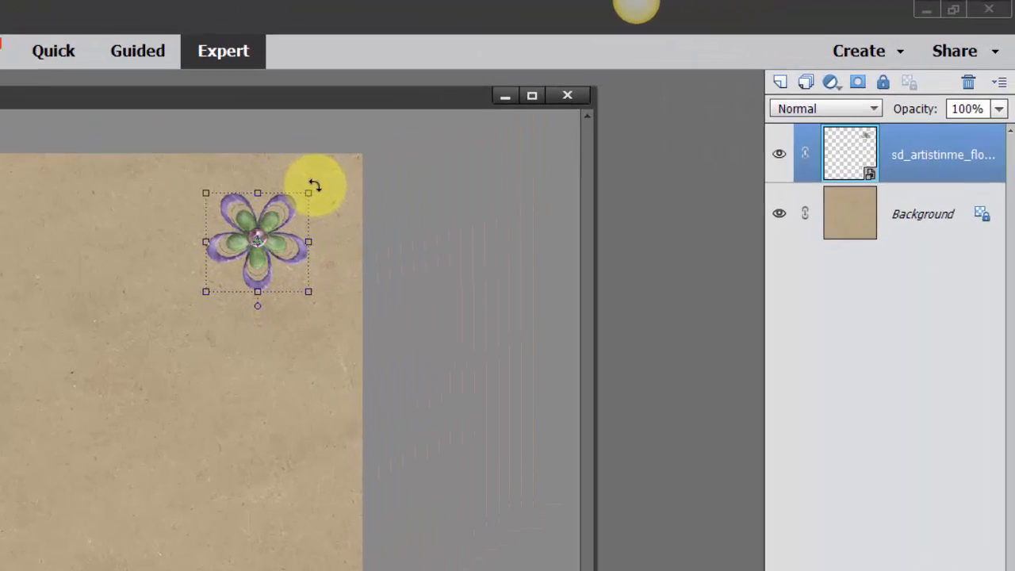
# Rotate the flower freehand in the paper's upper-right corner and commit the transformation.
pyautogui.moveTo(510, 135); pyautogui.dragTo(517, 147)
pyautogui.moveTo(248, 229); pyautogui.dragTo(7, 304)
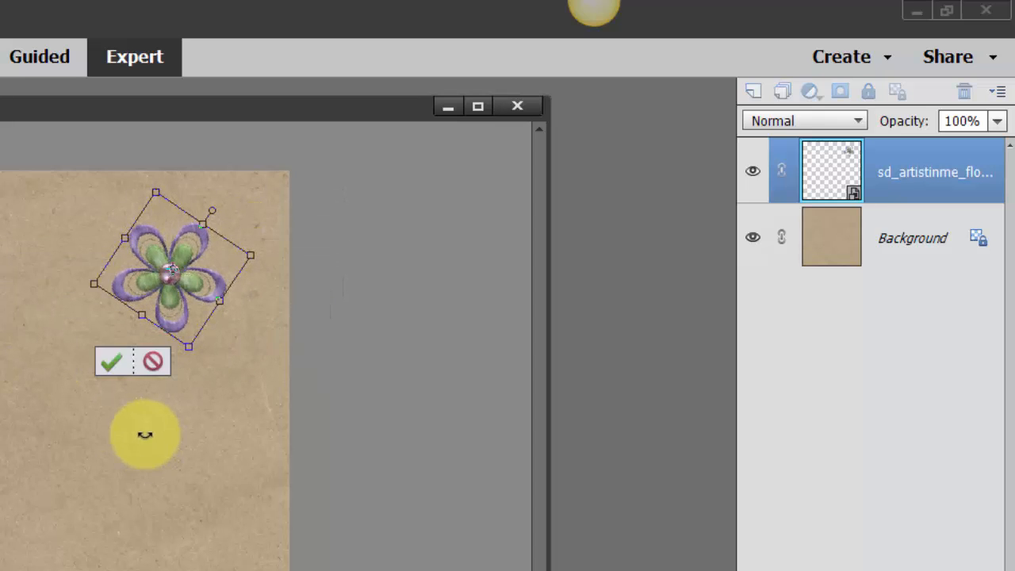
pyautogui.click(84, 481)
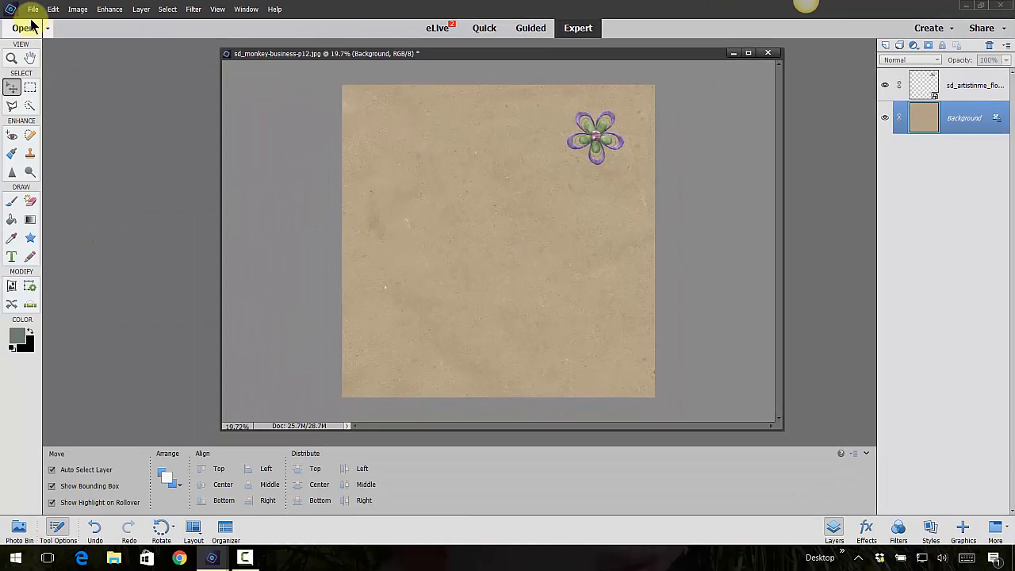
pyautogui.click(34, 9)
pyautogui.click(32, 35)
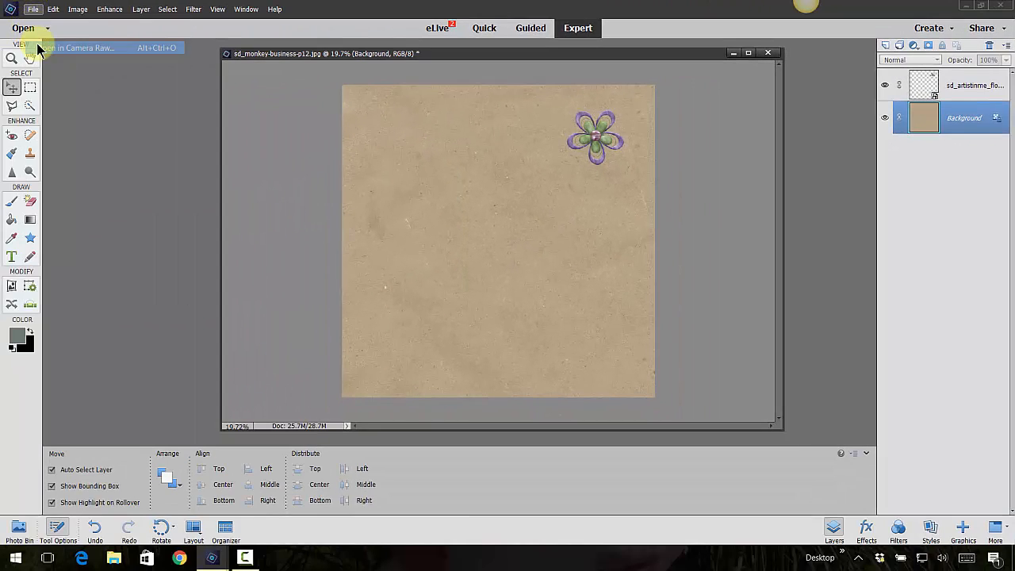
pyautogui.click(961, 449)
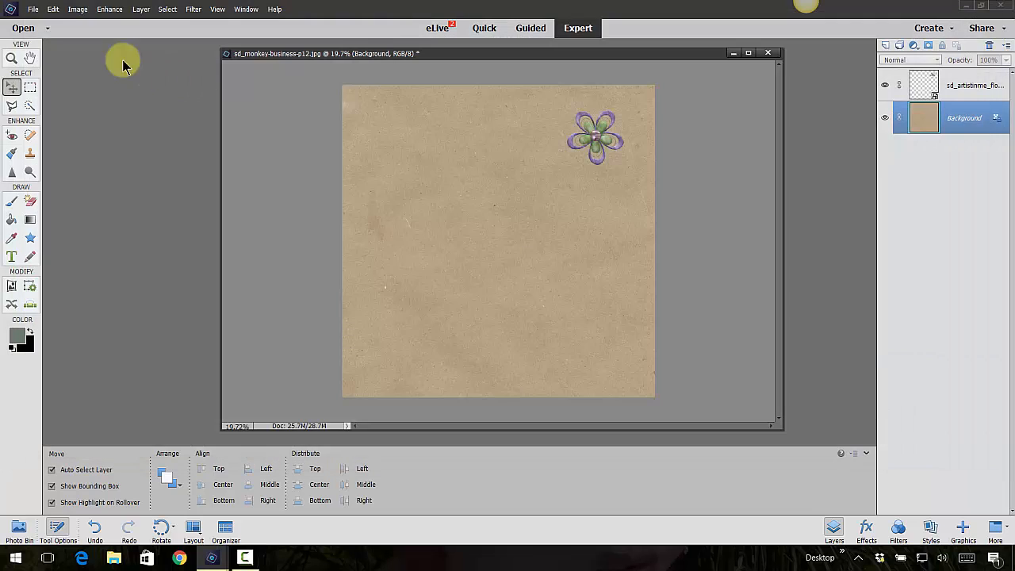
# Open sd_artistinme_flower6 as its own document and copy its flower into the paper document as a new layer.
pyautogui.click(33, 9)
pyautogui.click(46, 35)
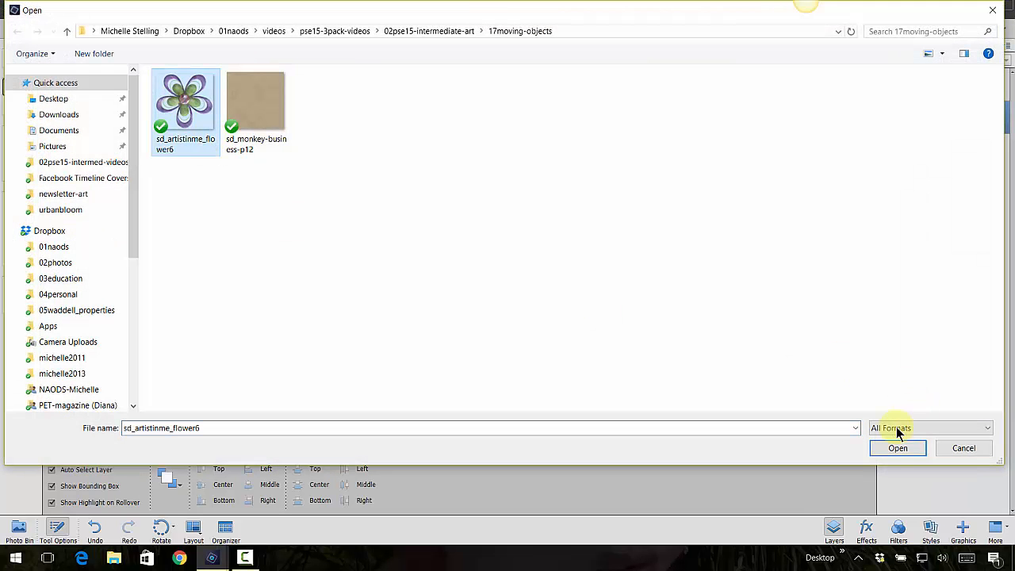
pyautogui.click(896, 448)
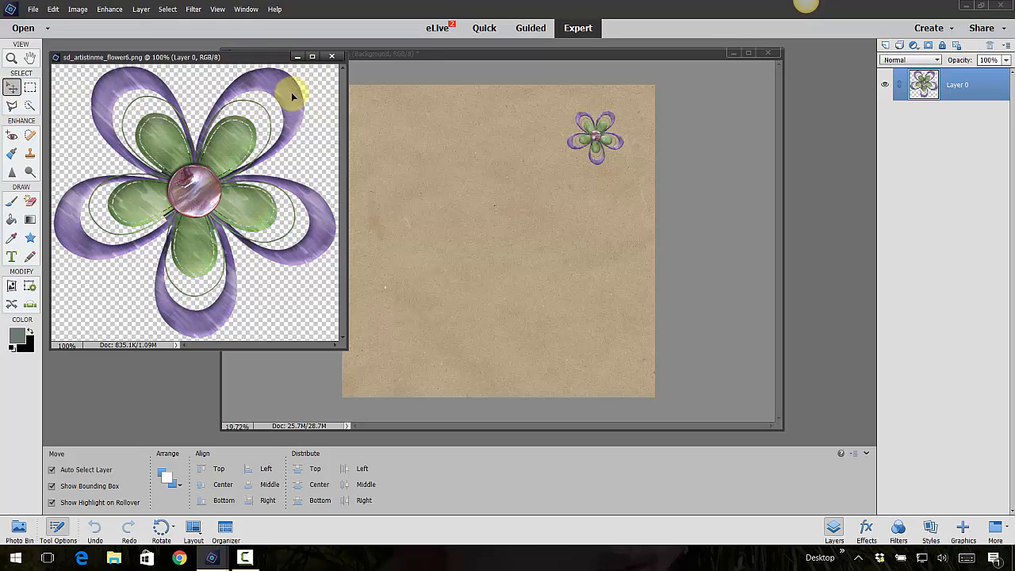
pyautogui.moveTo(291, 92); pyautogui.dragTo(413, 140)
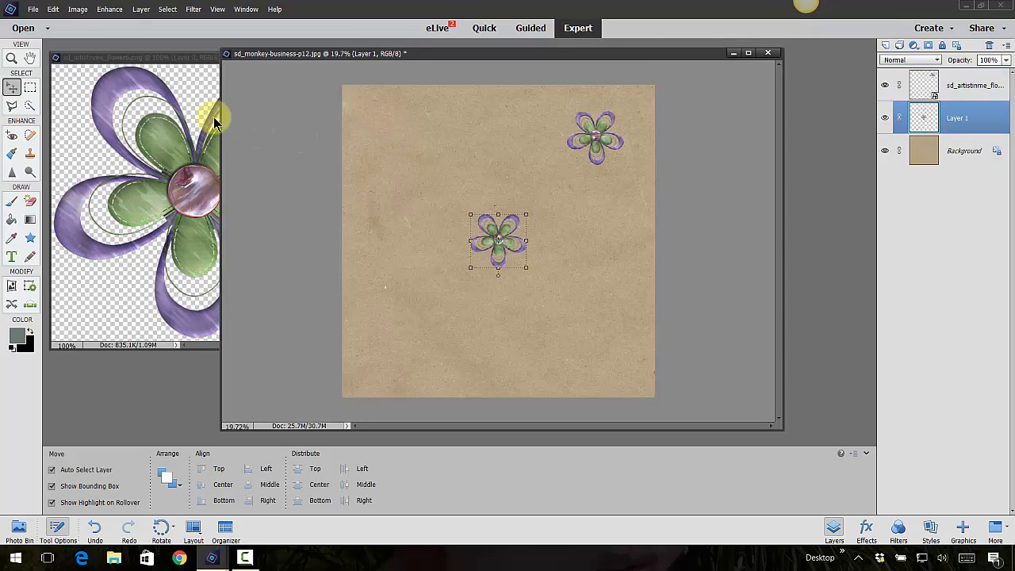
# Add another copy of the open flower image to the paper and move the Layer 1 flower up near the paper's upper edge.
pyautogui.click(191, 86)
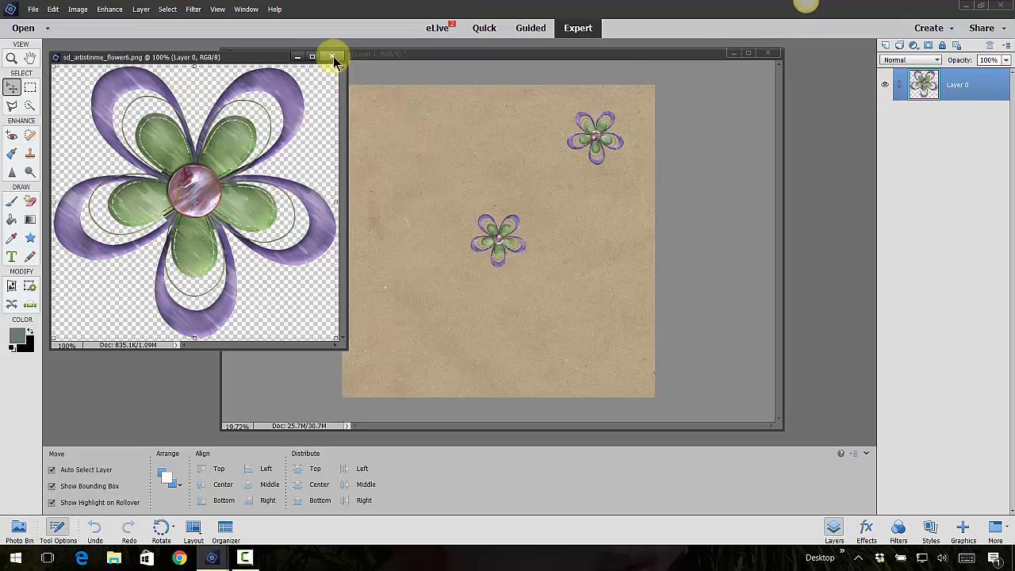
pyautogui.click(11, 536)
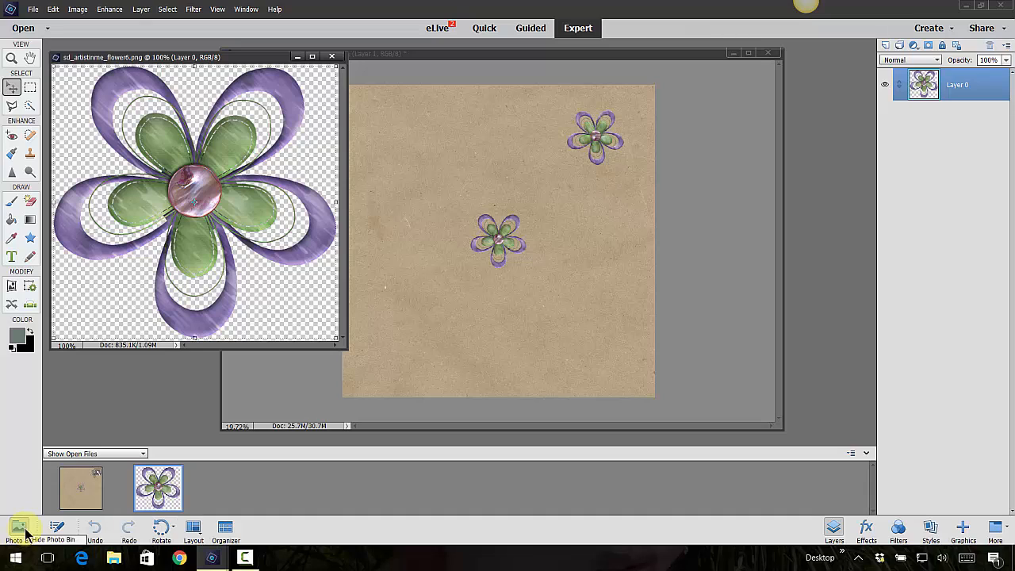
pyautogui.moveTo(158, 485); pyautogui.dragTo(428, 338)
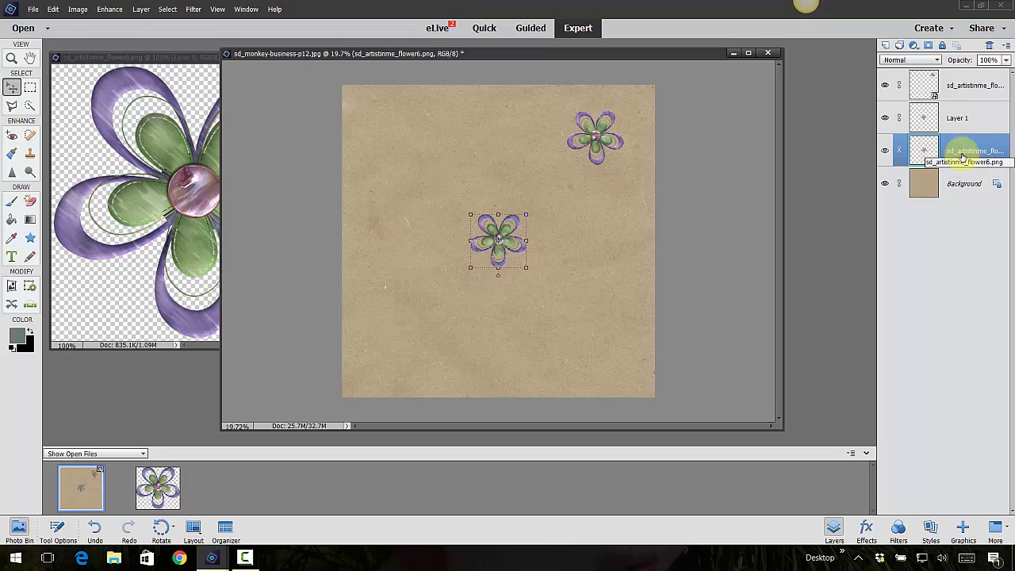
pyautogui.click(494, 230)
pyautogui.moveTo(494, 230); pyautogui.dragTo(476, 127)
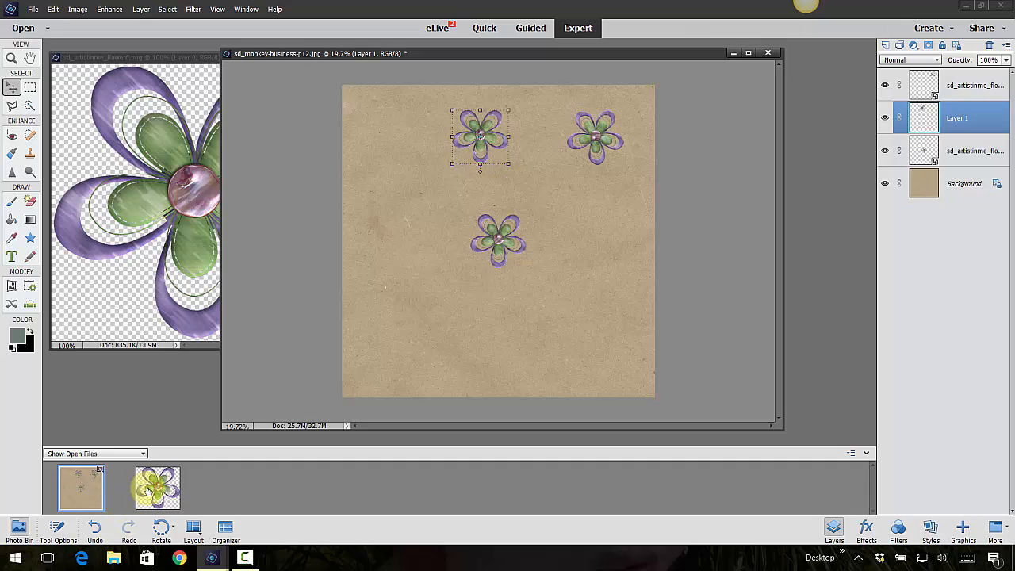
# Add one more copy of the open flower image and move the upper of the stacked centre flowers toward the paper's lower right.
pyautogui.moveTo(158, 487); pyautogui.dragTo(426, 346)
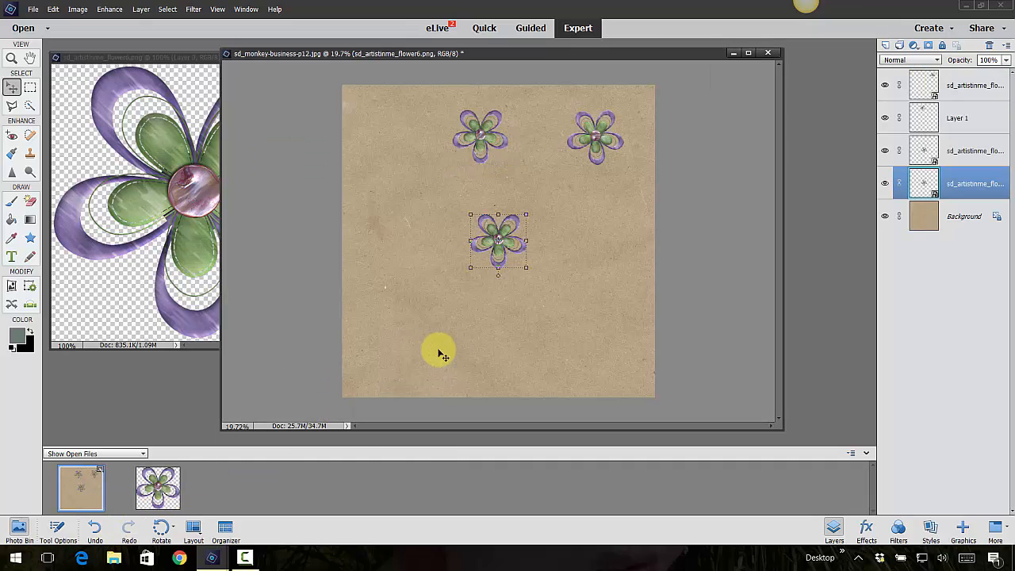
pyautogui.click(505, 240)
pyautogui.moveTo(504, 238); pyautogui.dragTo(580, 293)
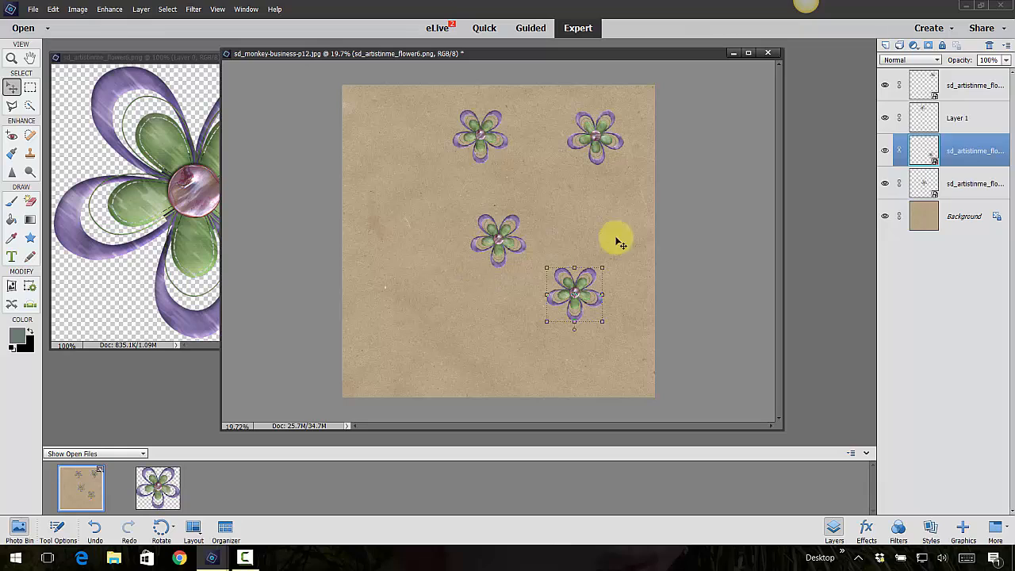
# Hide the flower layers one by one and show them all again to check which flower each holds.
pyautogui.click(884, 85)
pyautogui.click(885, 118)
pyautogui.click(885, 151)
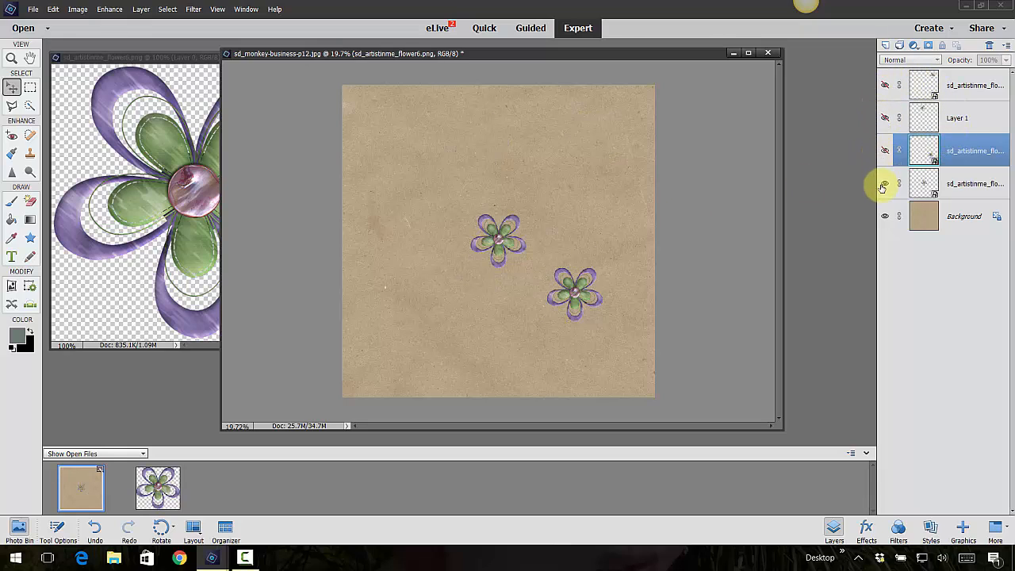
pyautogui.click(885, 183)
pyautogui.click(885, 183)
pyautogui.click(885, 150)
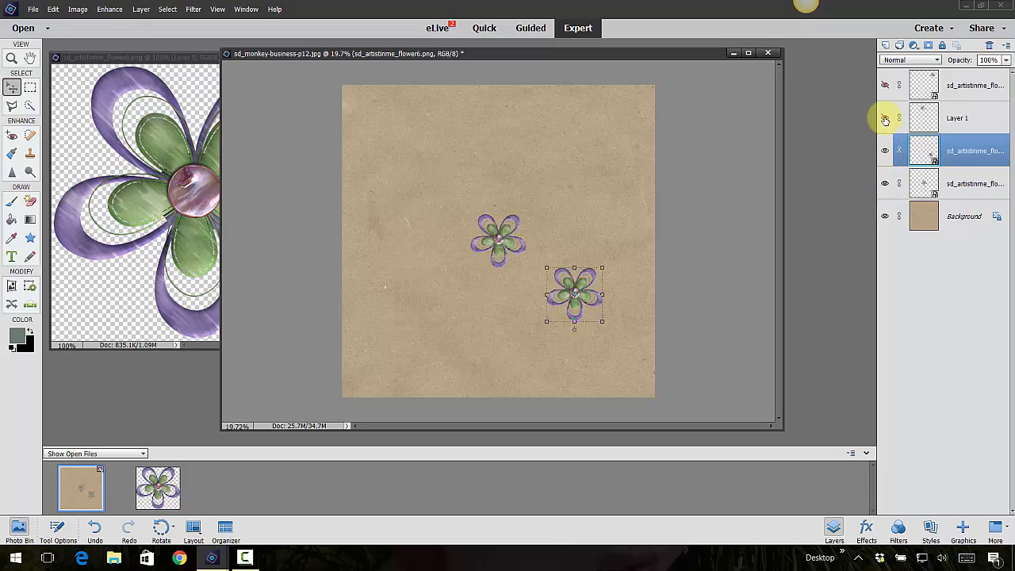
pyautogui.click(884, 118)
pyautogui.click(885, 85)
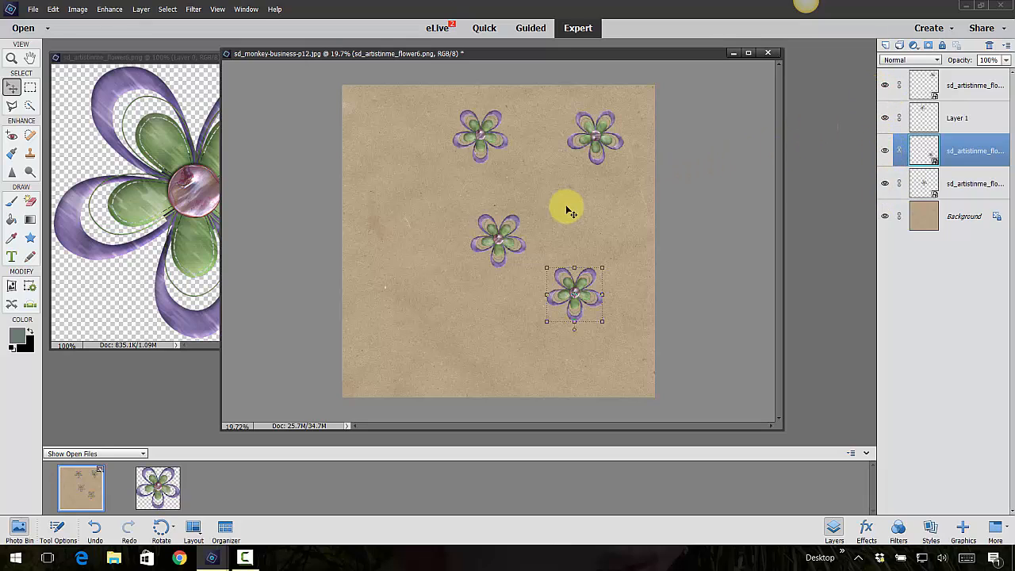
# Place the apsen photo from the 02quick-adjustments folder into the paper document.
pyautogui.click(33, 9)
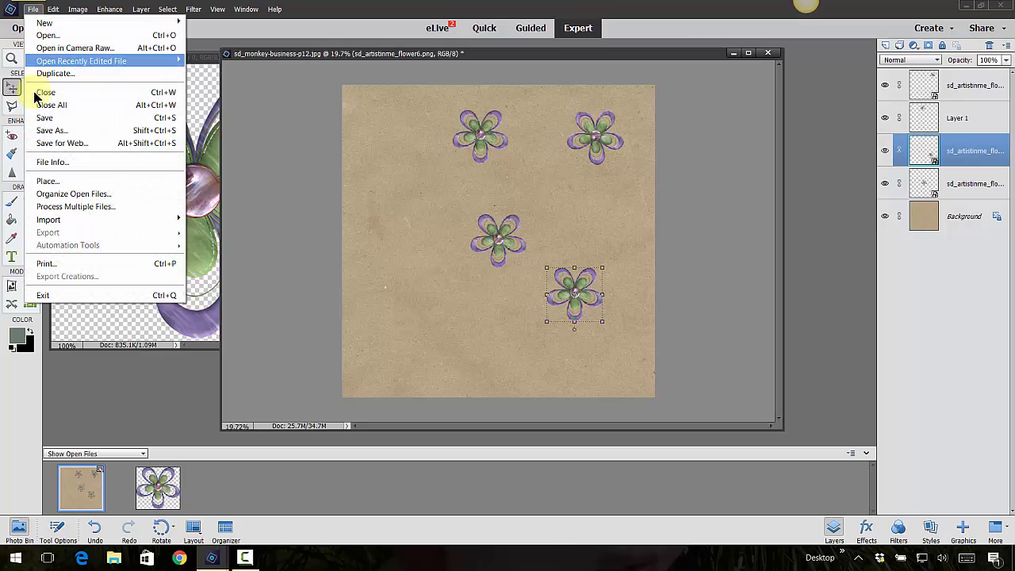
pyautogui.click(47, 181)
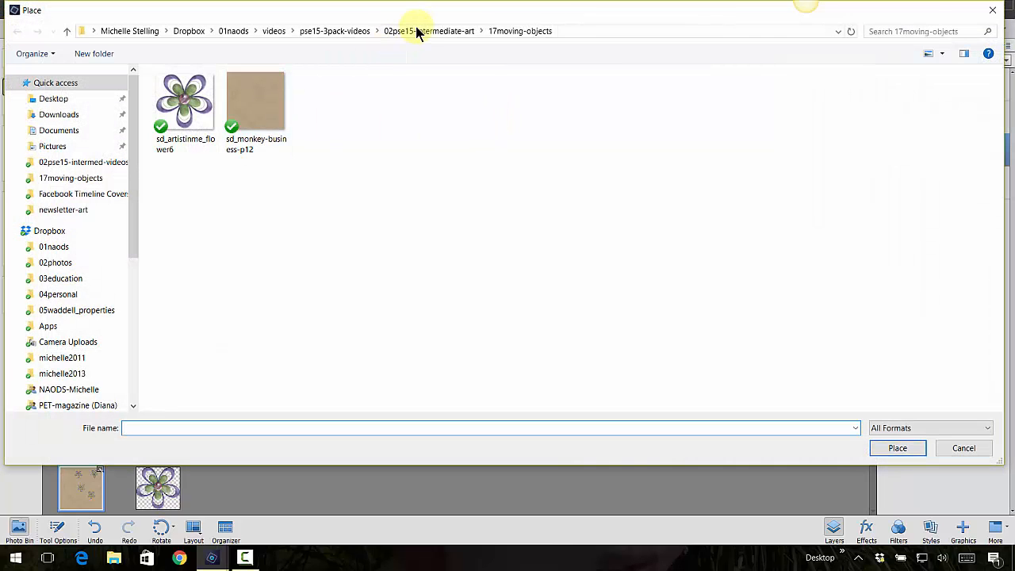
pyautogui.click(400, 31)
pyautogui.doubleClick(215, 110)
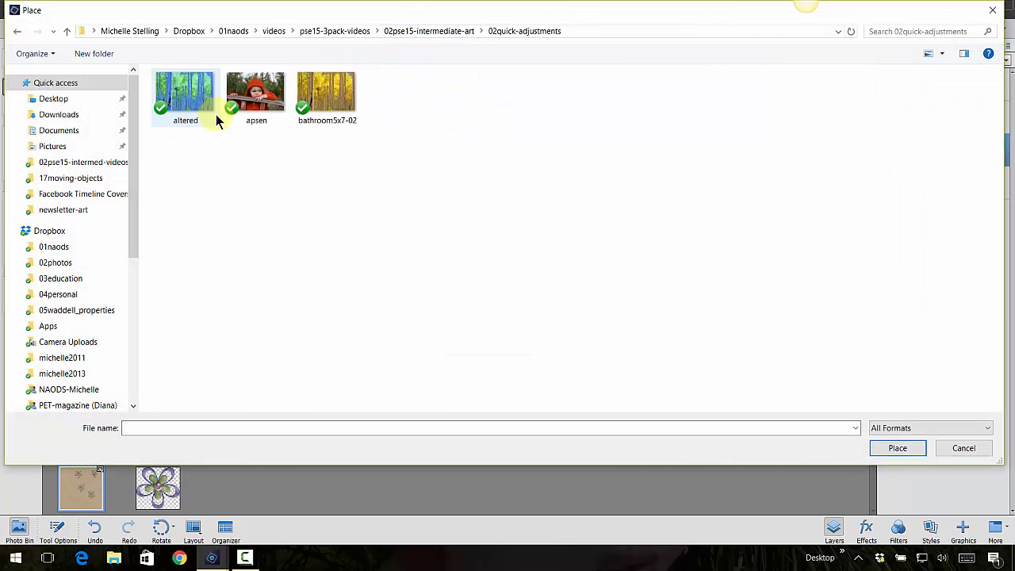
pyautogui.click(262, 101)
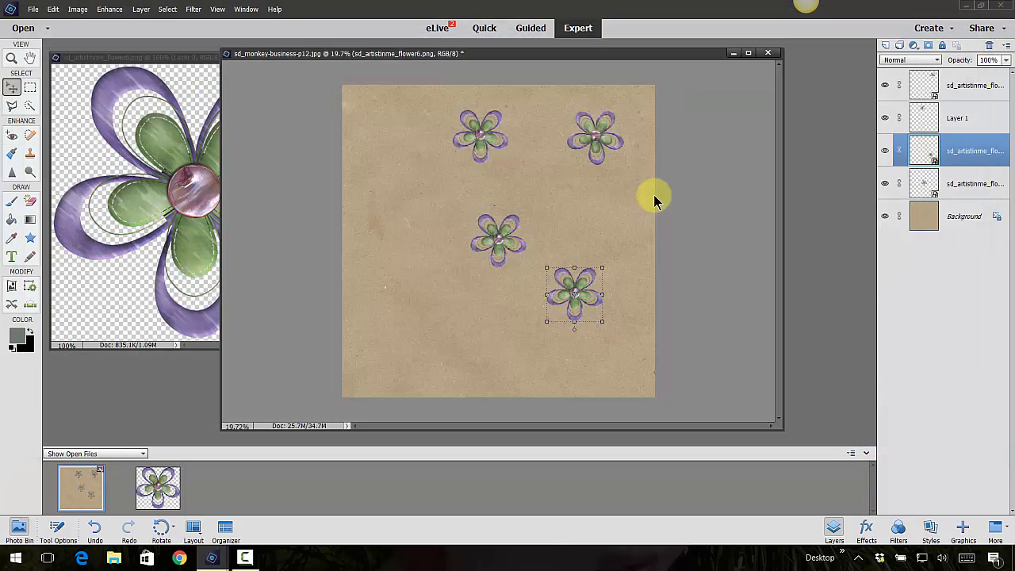
pyautogui.click(897, 448)
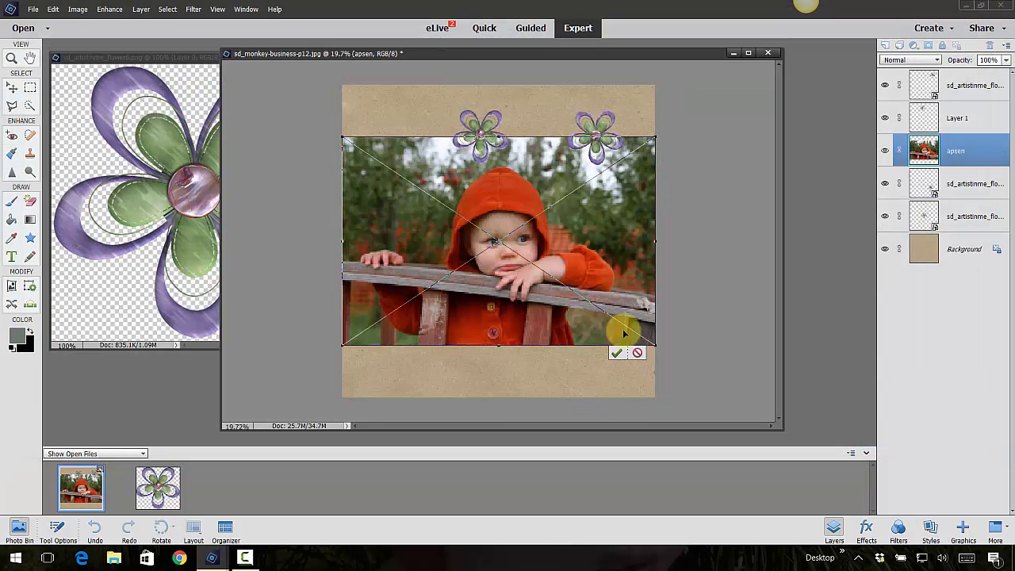
# Scale the placed apsen photo down to under half the paper's width, commit it, and move it up along the paper's left side.
pyautogui.moveTo(654, 139); pyautogui.dragTo(471, 258)
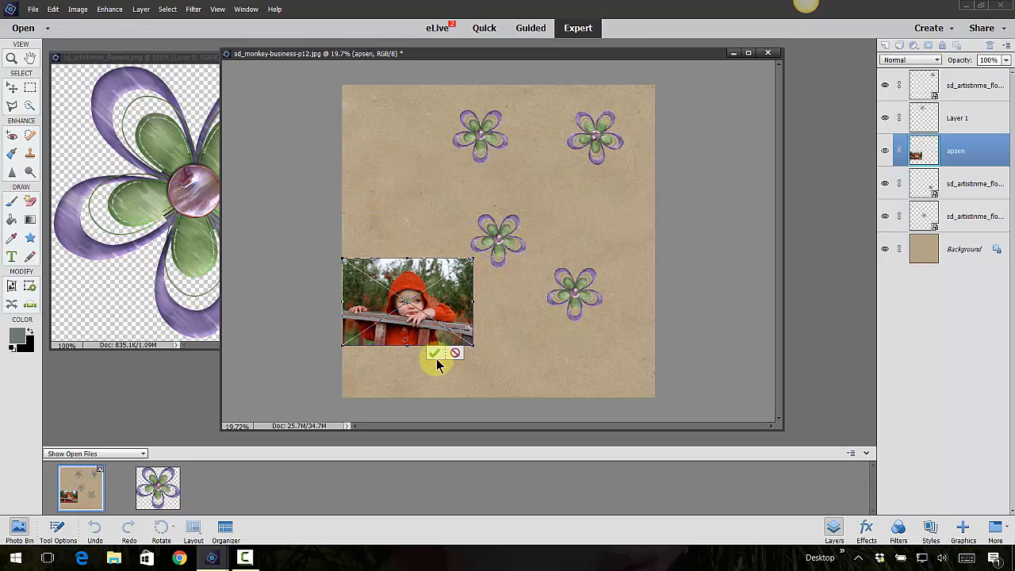
pyautogui.click(434, 354)
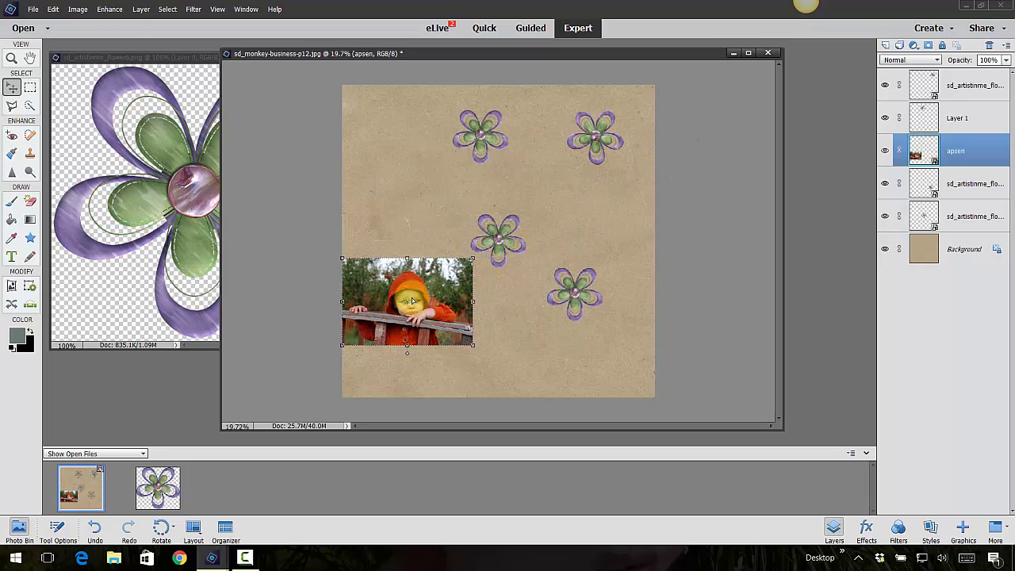
pyautogui.moveTo(411, 301); pyautogui.dragTo(431, 215)
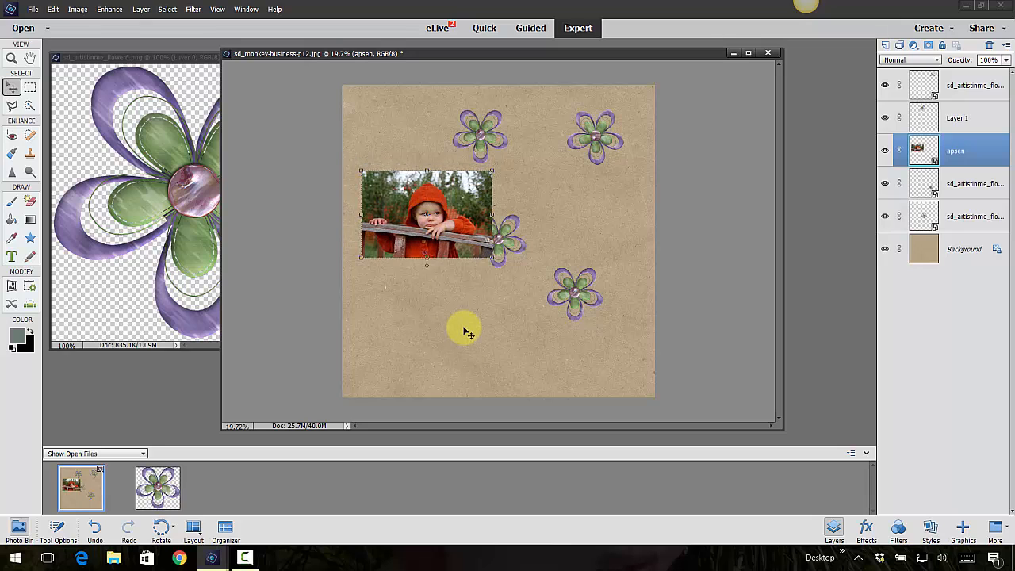
# Open the altered photo as its own document and copy it into the paper, positioned just below the upper-right flower.
pyautogui.click(80, 196)
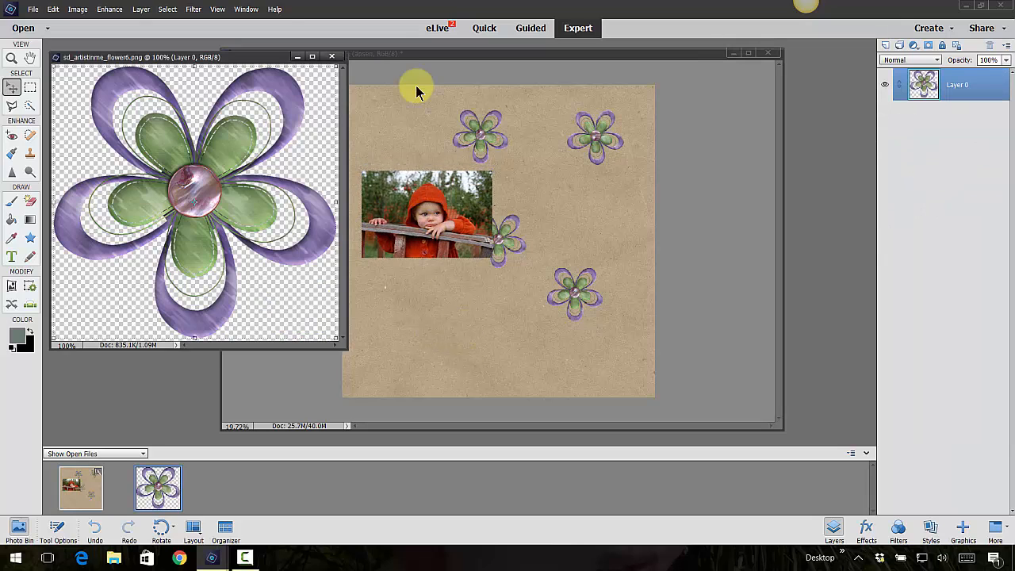
pyautogui.click(33, 9)
pyautogui.click(41, 35)
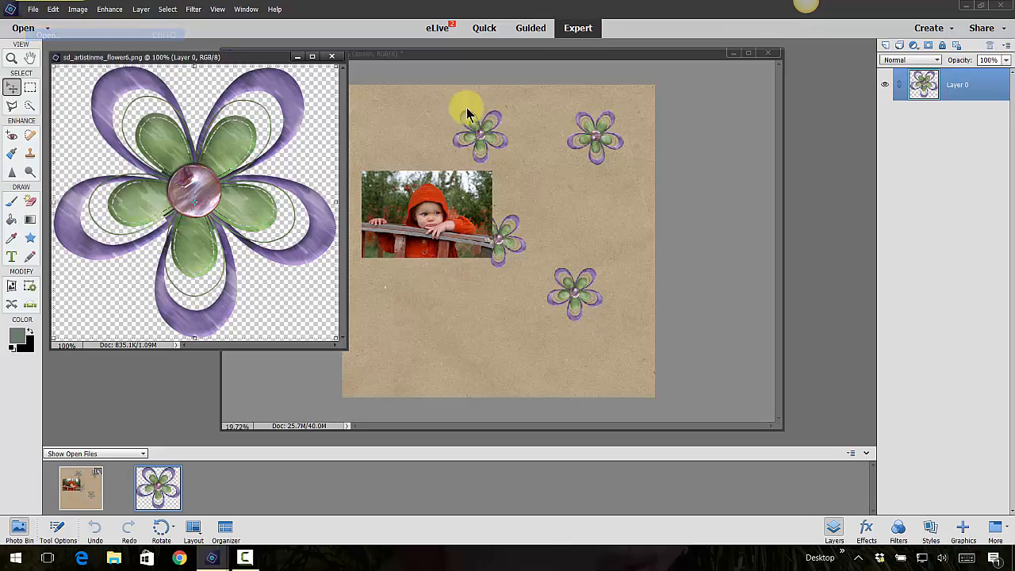
pyautogui.click(184, 93)
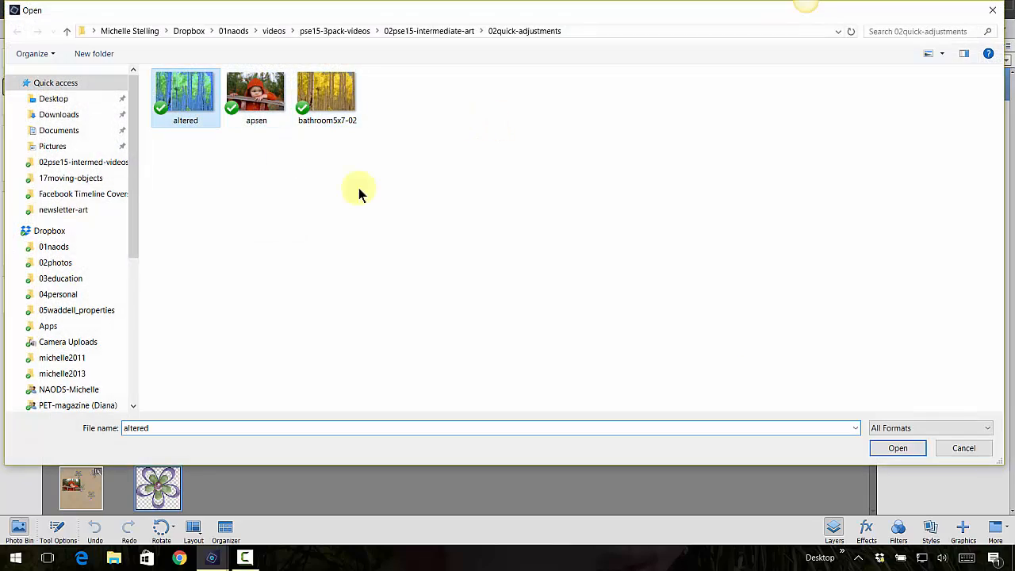
pyautogui.click(897, 447)
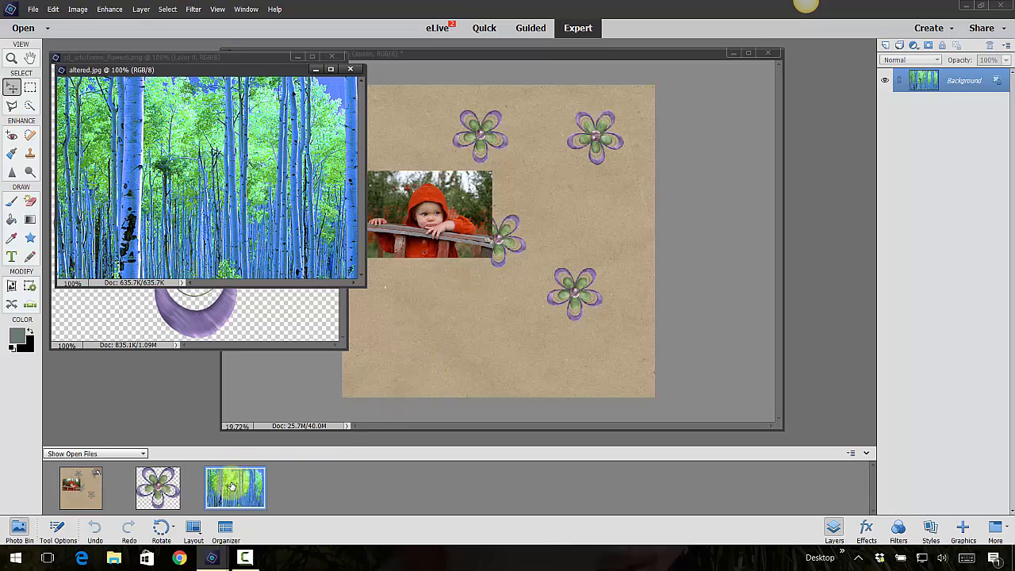
pyautogui.moveTo(234, 488); pyautogui.dragTo(423, 351)
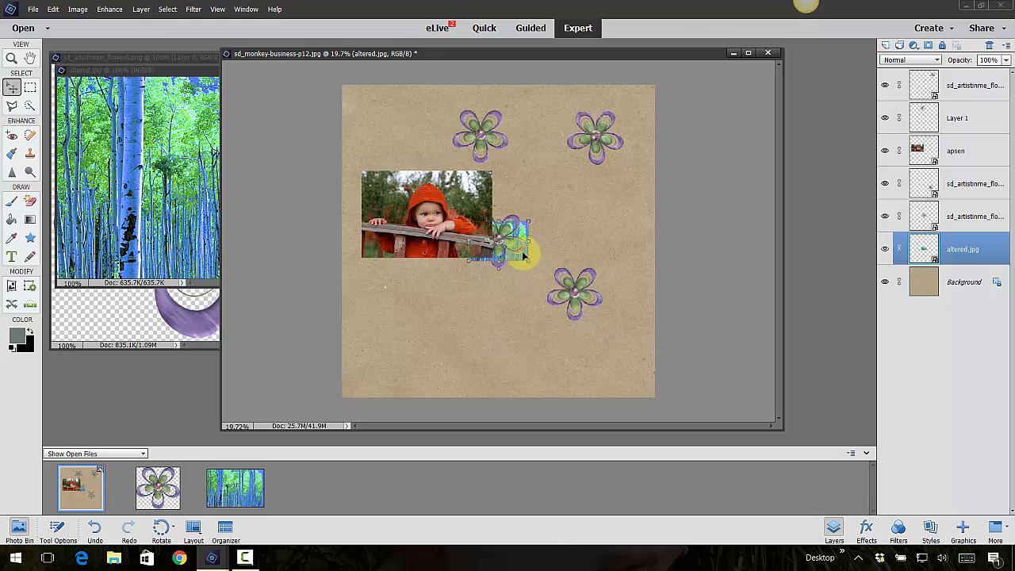
pyautogui.moveTo(521, 233); pyautogui.dragTo(619, 197)
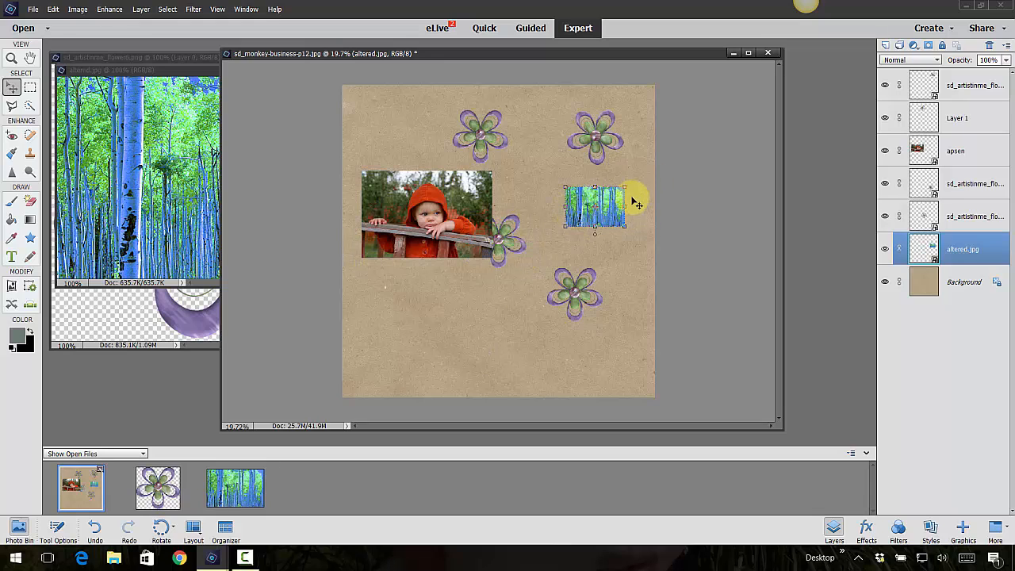
# Examine the pixel dimensions, document size and resolution of altered.jpg, leaving the image size settings unchanged.
pyautogui.click(146, 155)
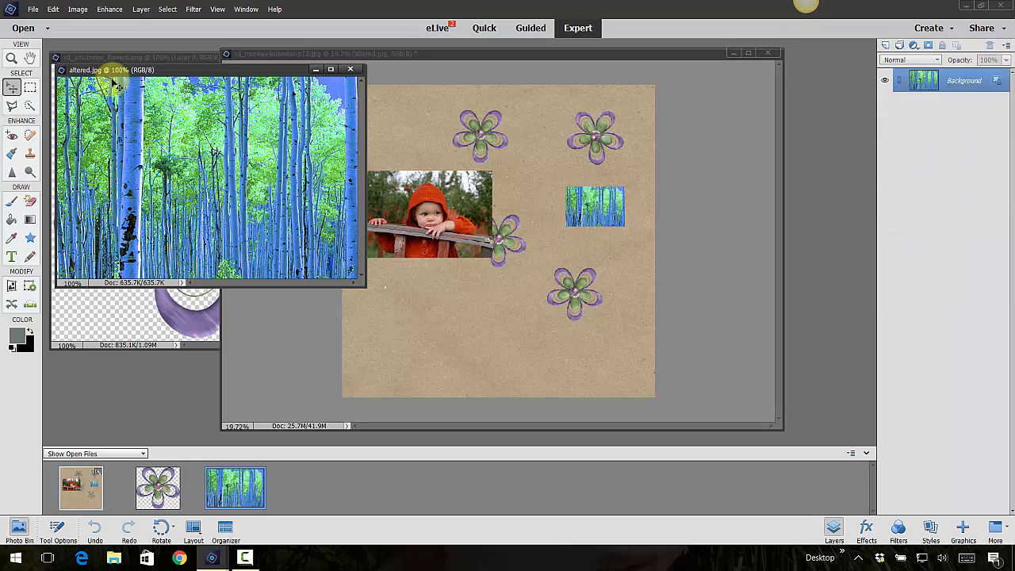
pyautogui.click(75, 9)
pyautogui.moveTo(79, 86)
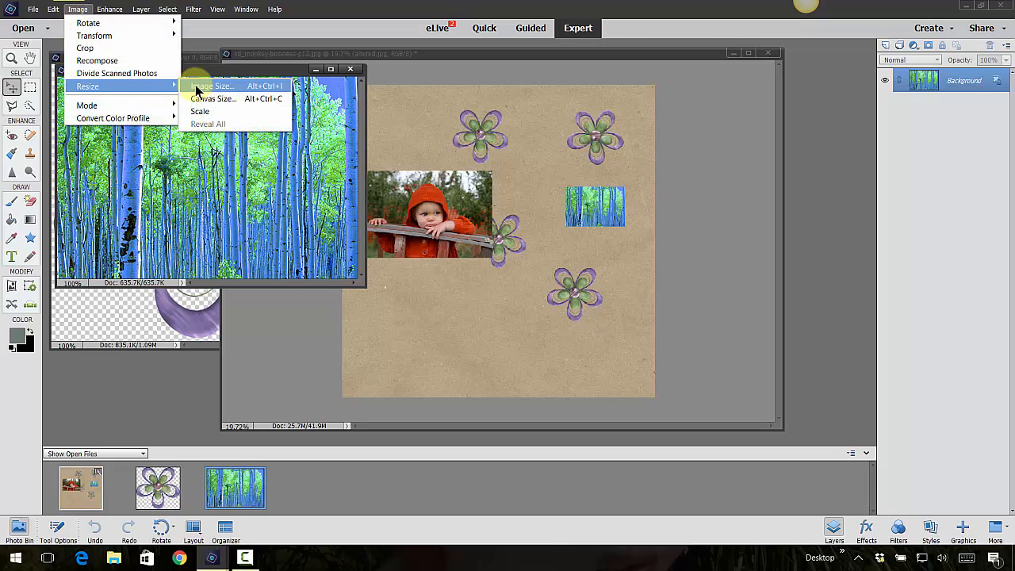
pyautogui.click(195, 85)
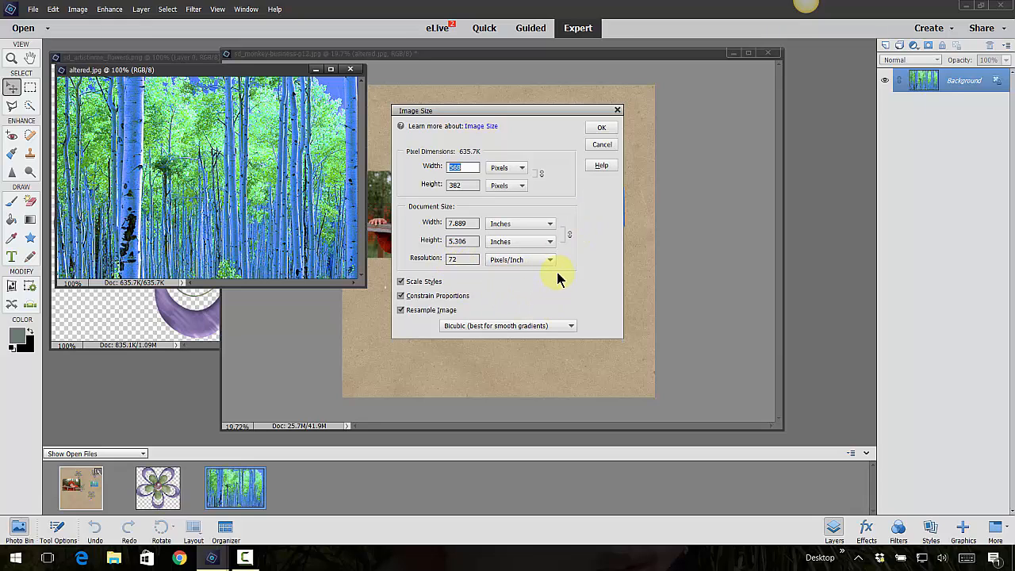
pyautogui.click(596, 146)
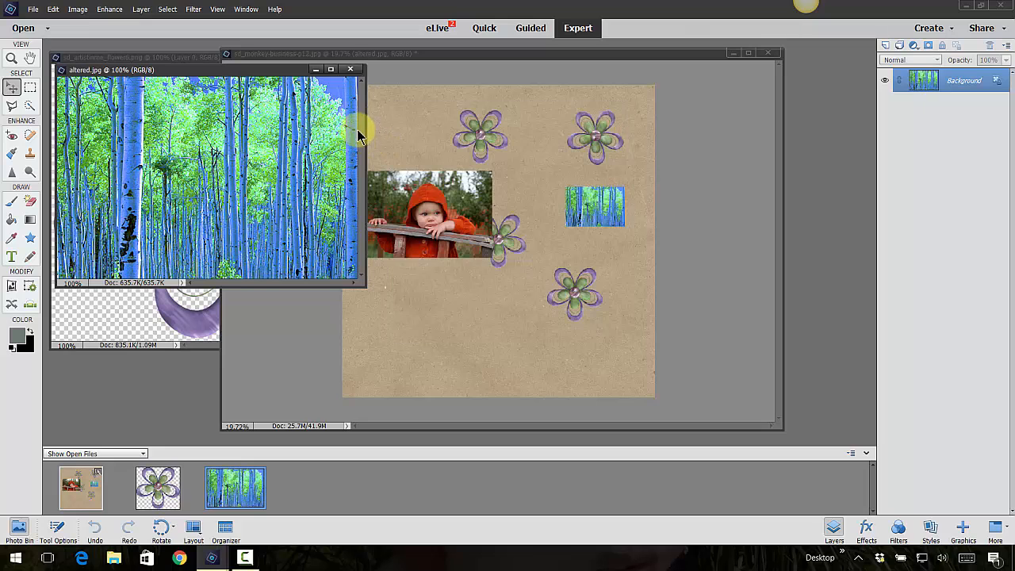
# Close altered.jpg and open the apsen photo as its own document.
pyautogui.click(350, 69)
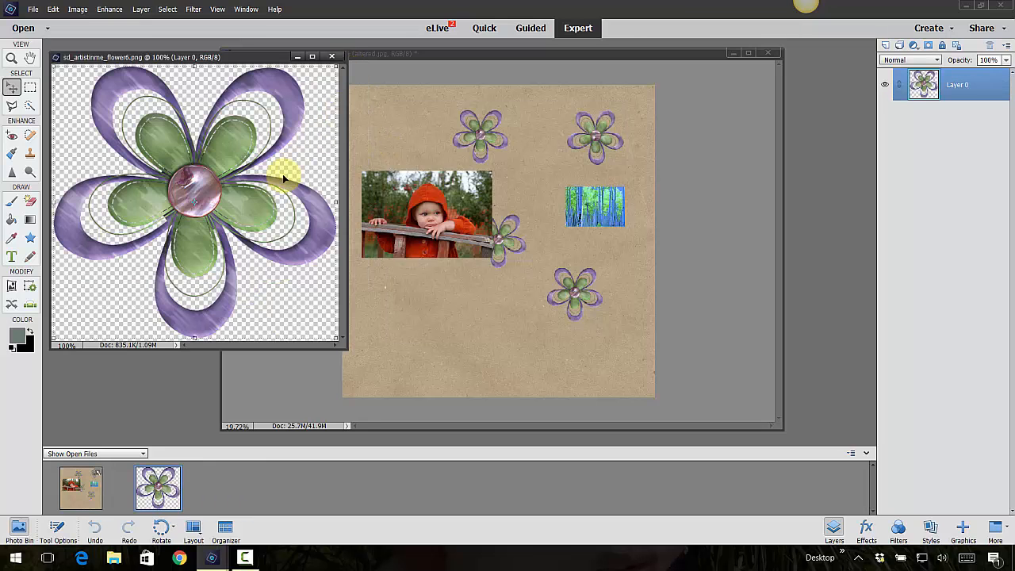
pyautogui.click(33, 8)
pyautogui.click(40, 33)
pyautogui.click(269, 127)
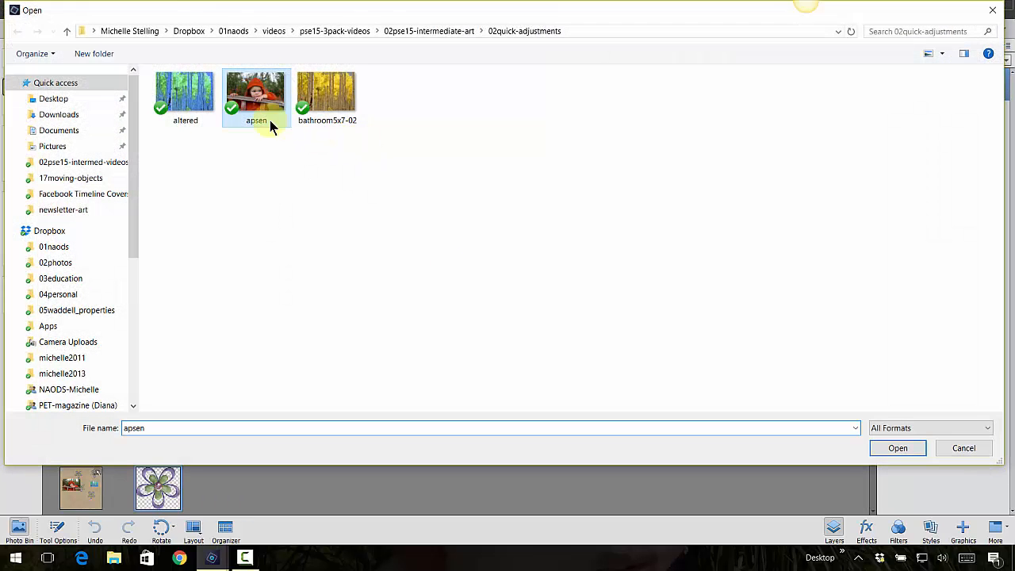
pyautogui.click(874, 453)
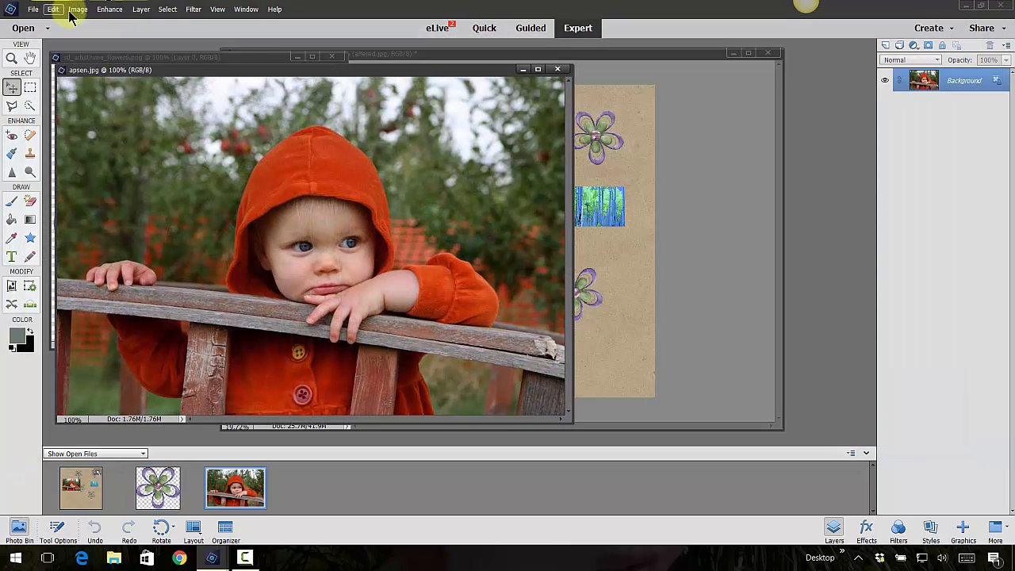
# Examine the image size and resolution of apsen.jpg, leaving the settings unchanged.
pyautogui.click(77, 9)
pyautogui.moveTo(89, 84)
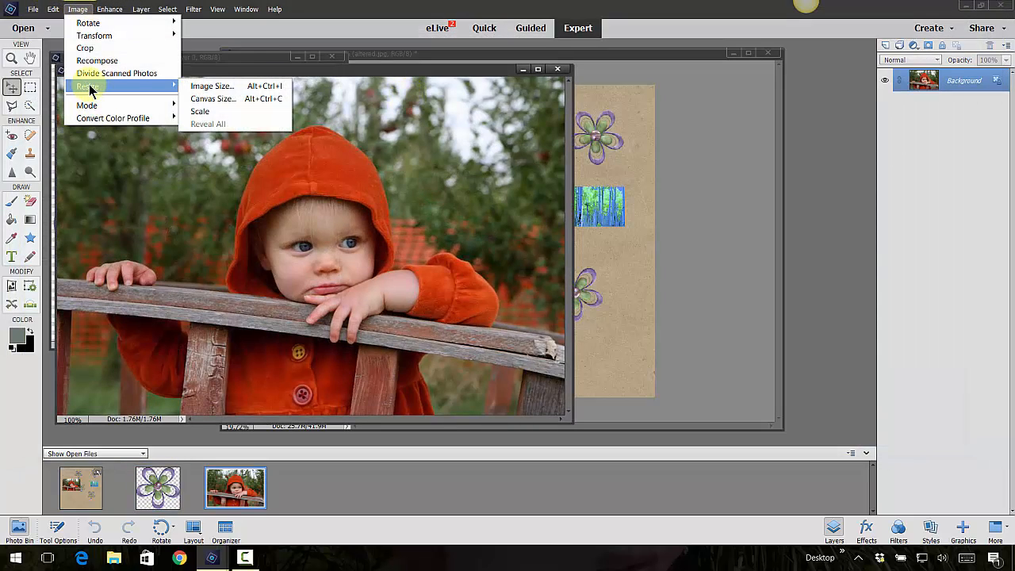
pyautogui.click(205, 86)
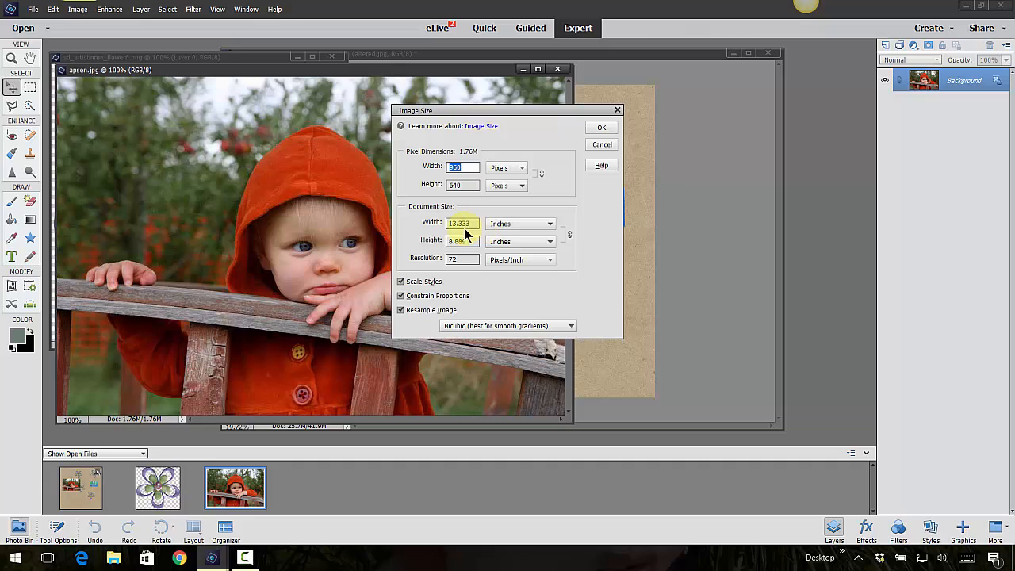
pyautogui.click(602, 145)
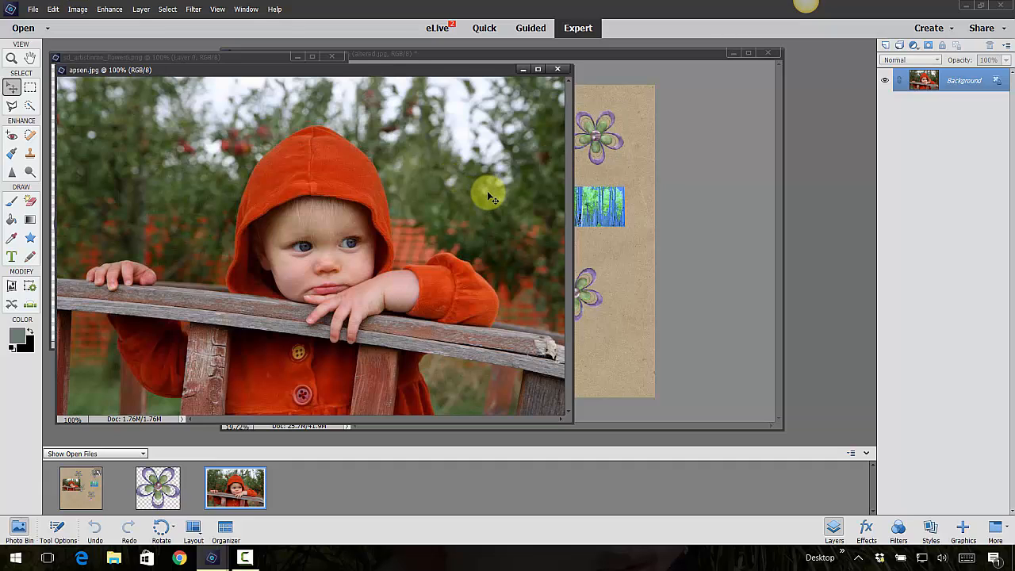
# Copy the open apsen photo onto the paper's lower-left area and move the previously placed apsen photo to the upper-left corner.
pyautogui.moveTo(511, 255); pyautogui.dragTo(406, 329)
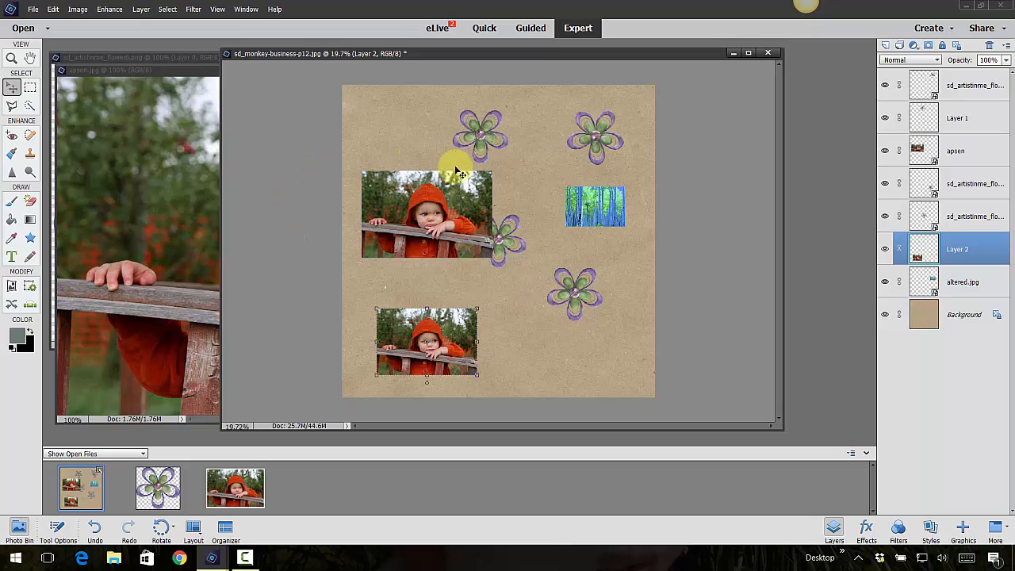
pyautogui.moveTo(427, 214); pyautogui.dragTo(420, 137)
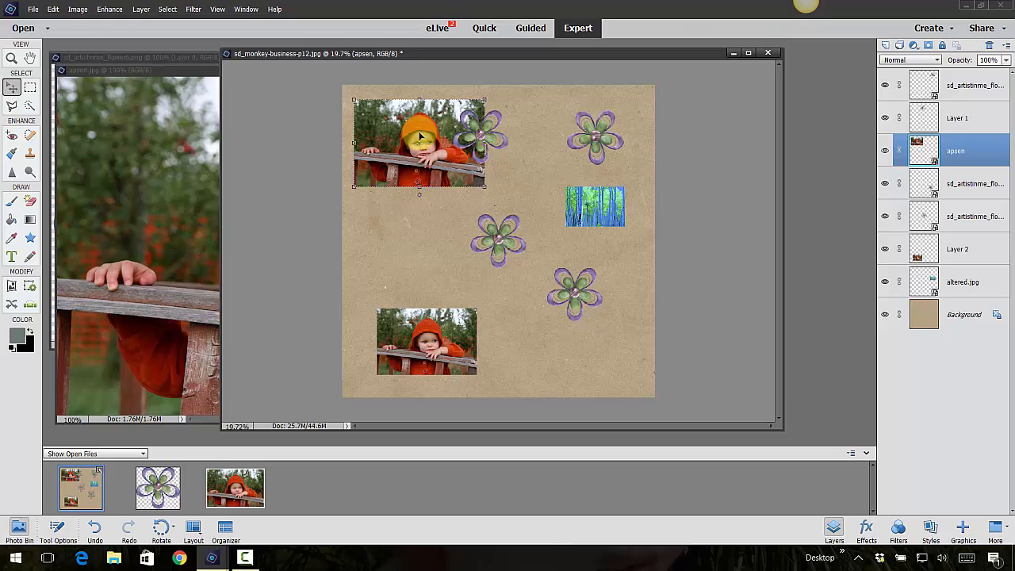